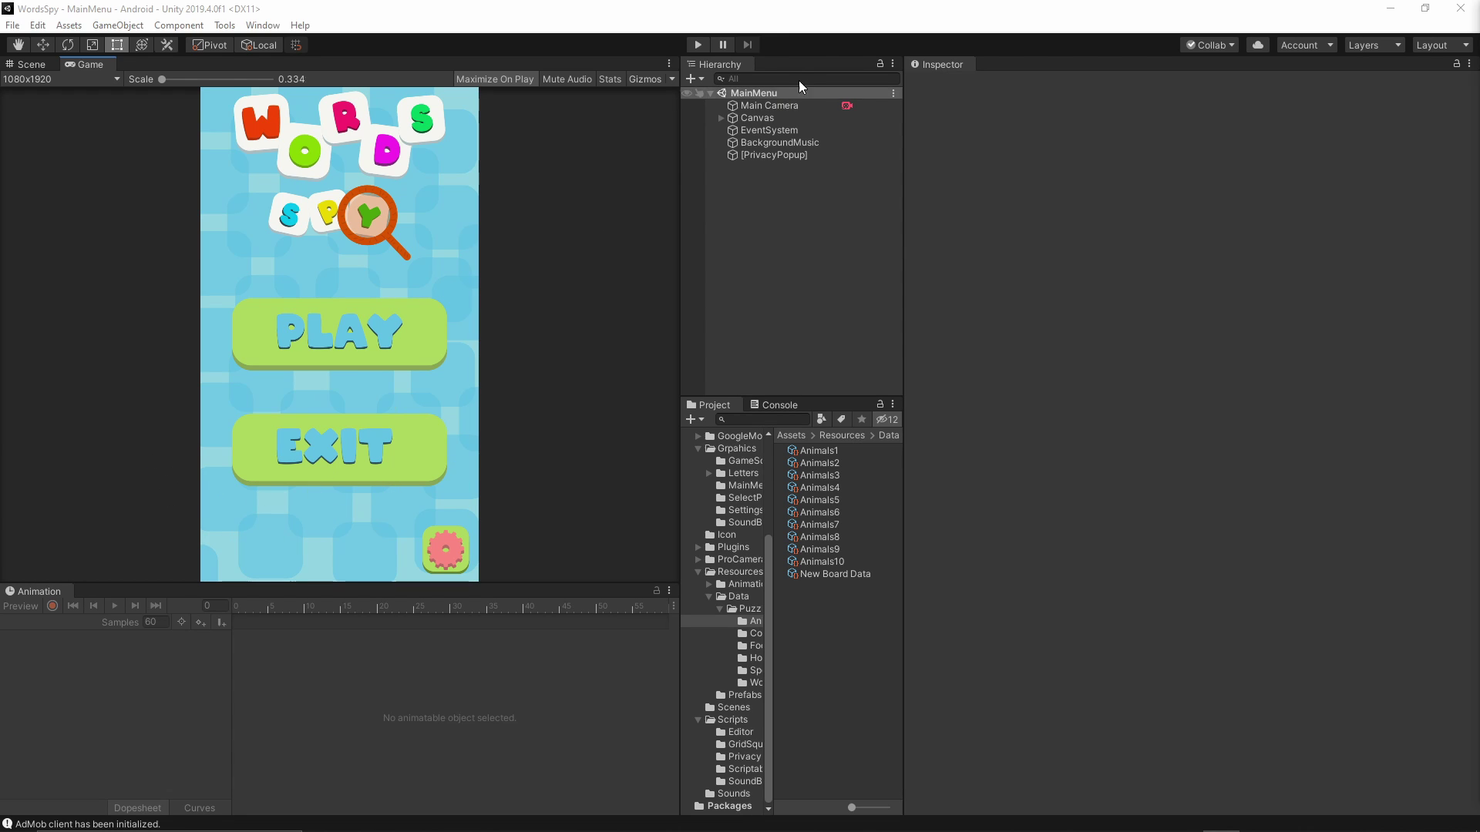
Run the WordsSpy game and go from the main menu into the Food category's puzzle selection
left_click(697, 44)
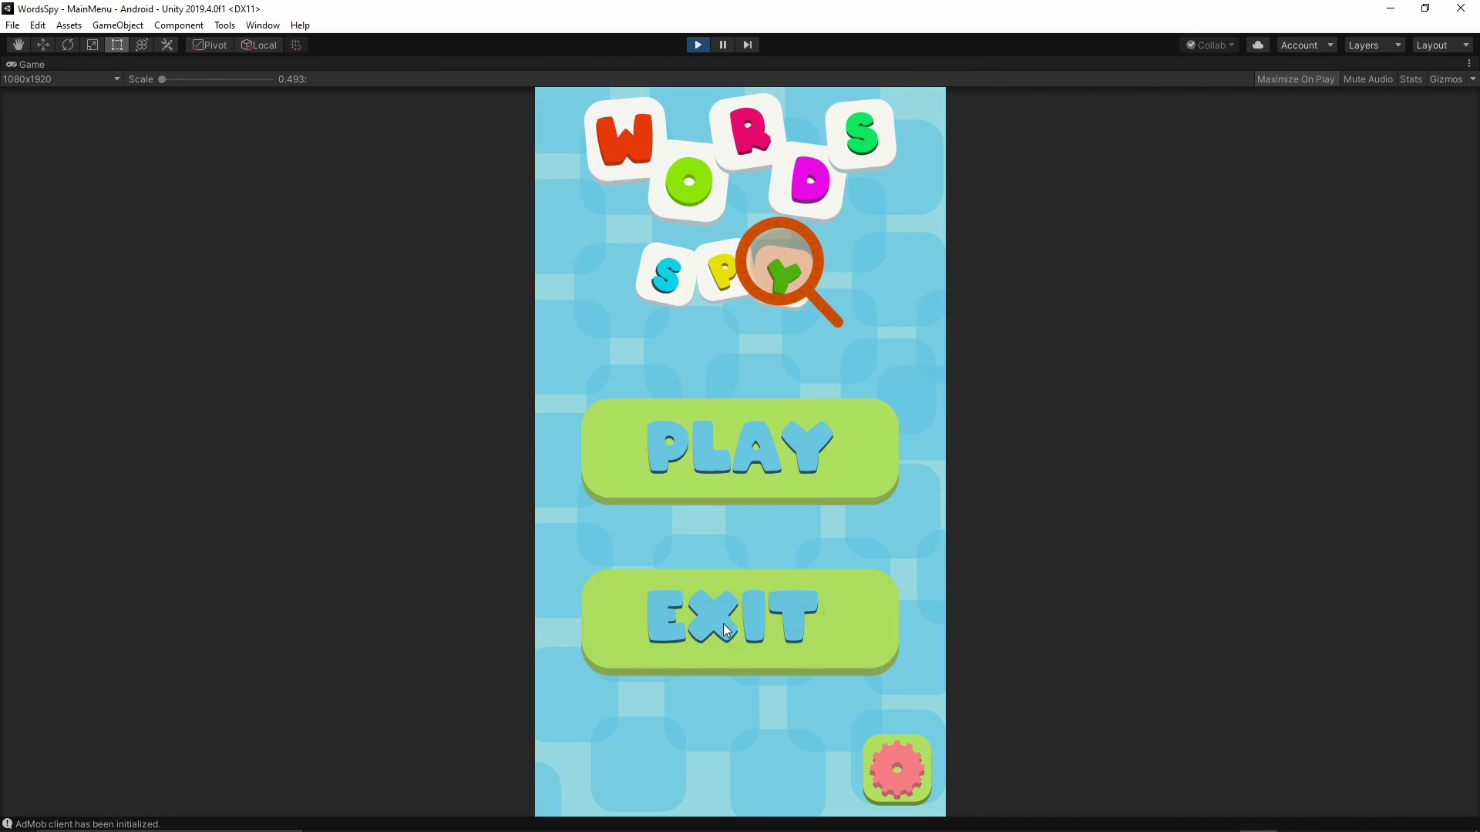
left_click(683, 444)
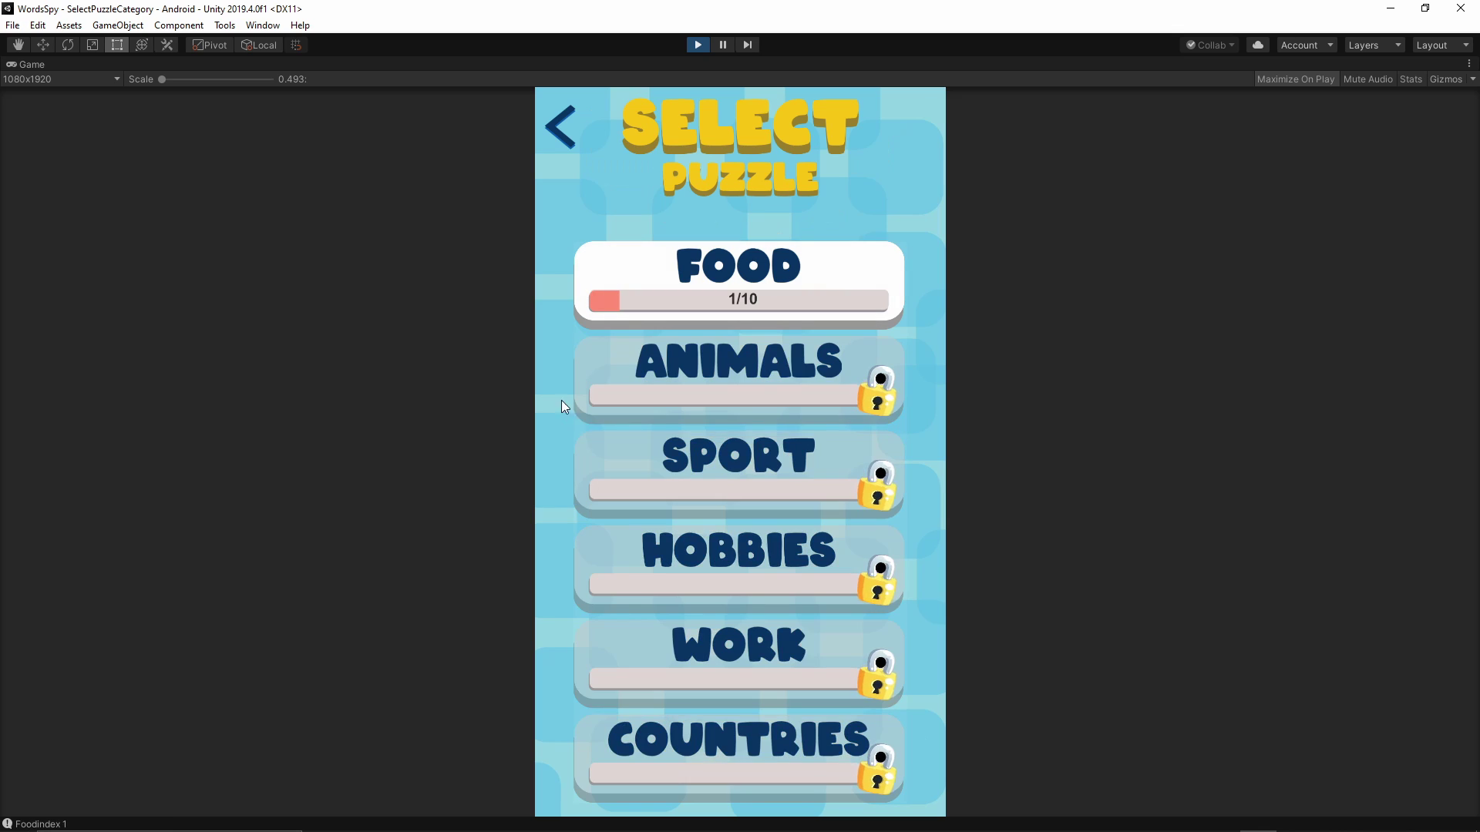
left_click(623, 303)
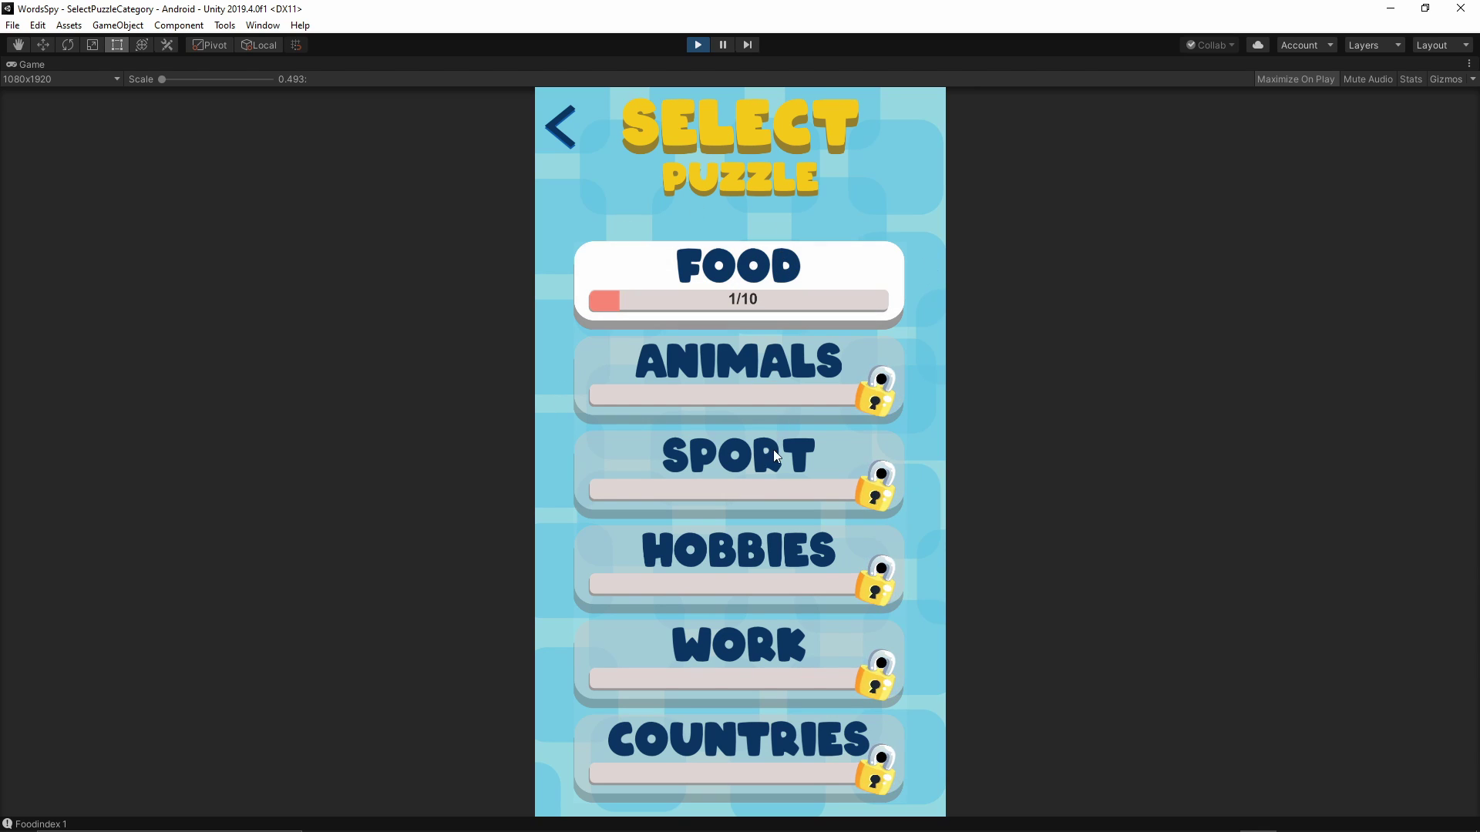
left_click_drag(774, 460, 785, 299)
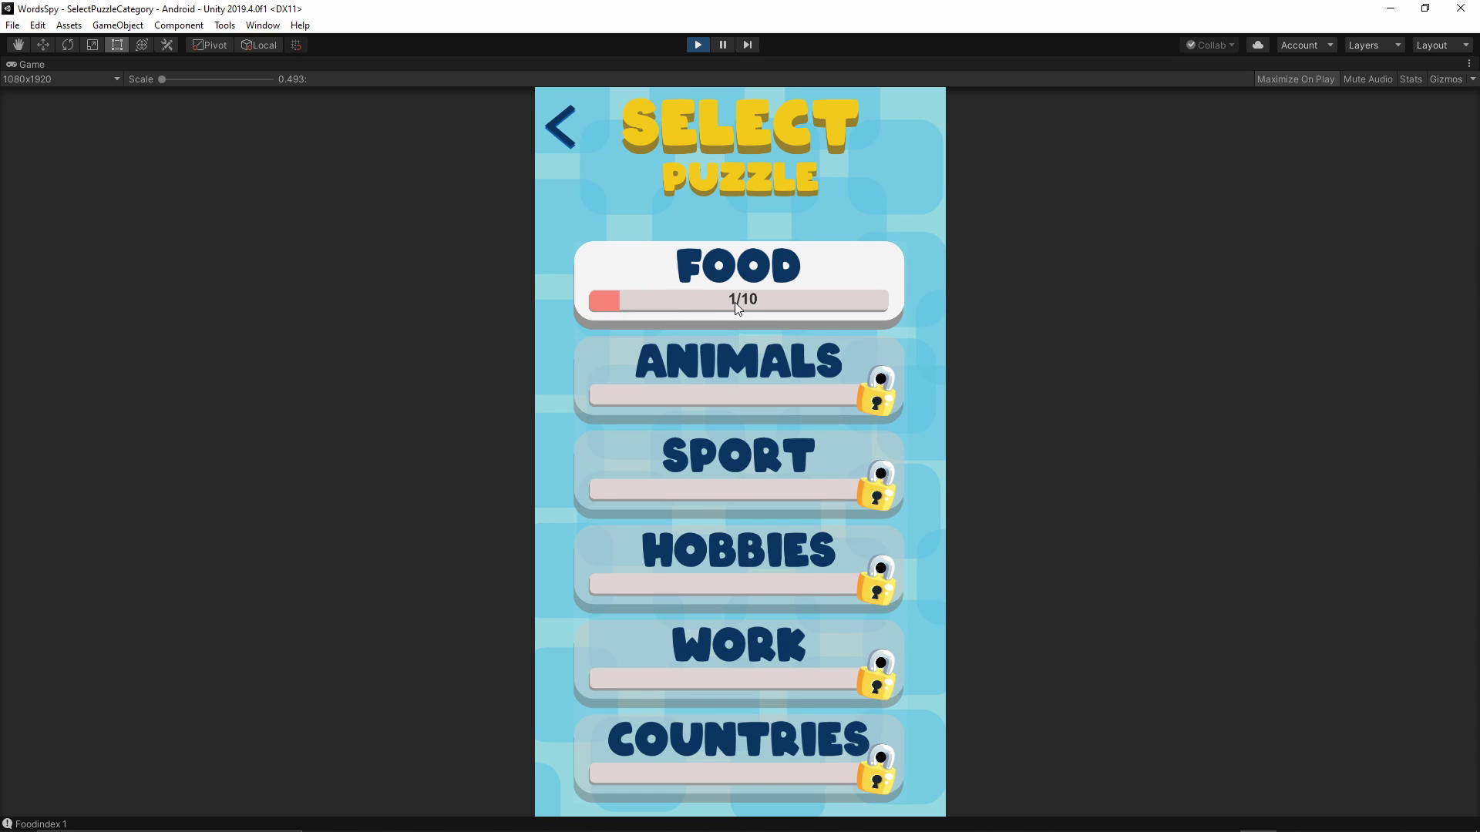
Open the first Food puzzle and mark PORK and CAKES on the grid
left_click(811, 269)
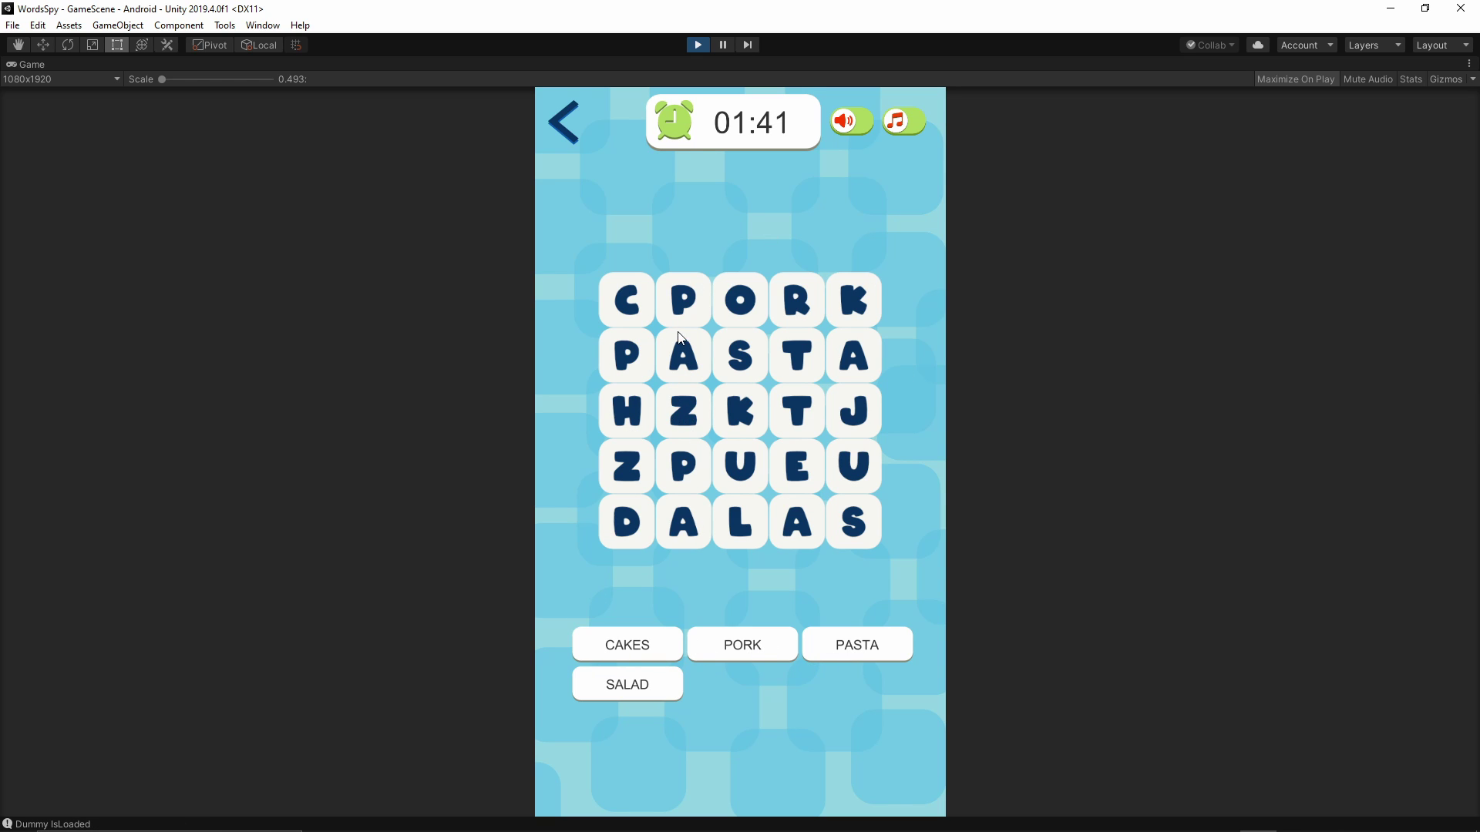
left_click_drag(672, 302, 607, 350)
left_click_drag(853, 522, 806, 372)
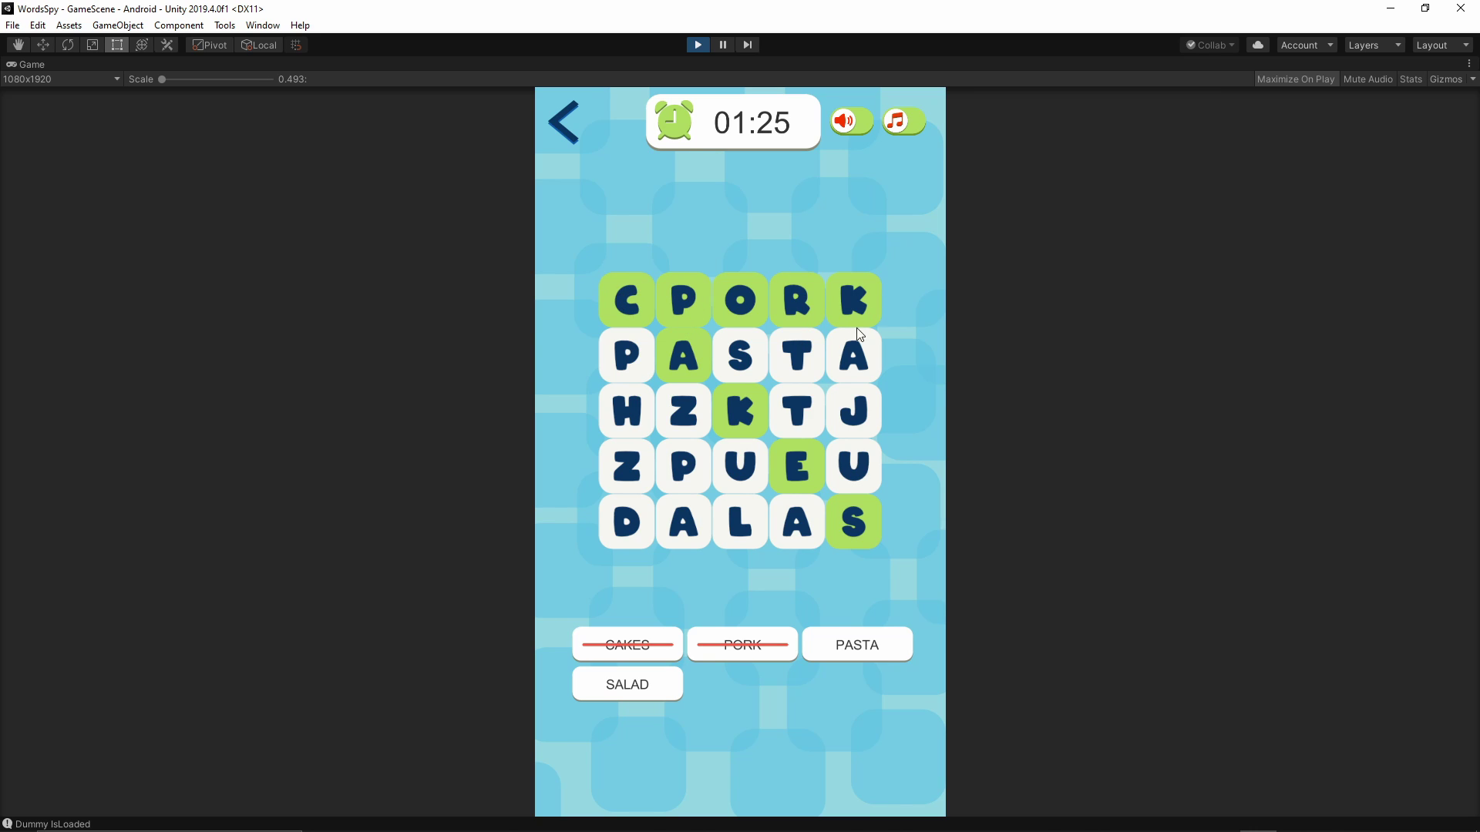
Mark PASTA and SALAD to complete the puzzle, then continue to the next one
left_click_drag(797, 289, 812, 442)
left_click_drag(807, 555, 808, 554)
left_click_drag(624, 345, 857, 376)
left_click_drag(866, 525, 626, 522)
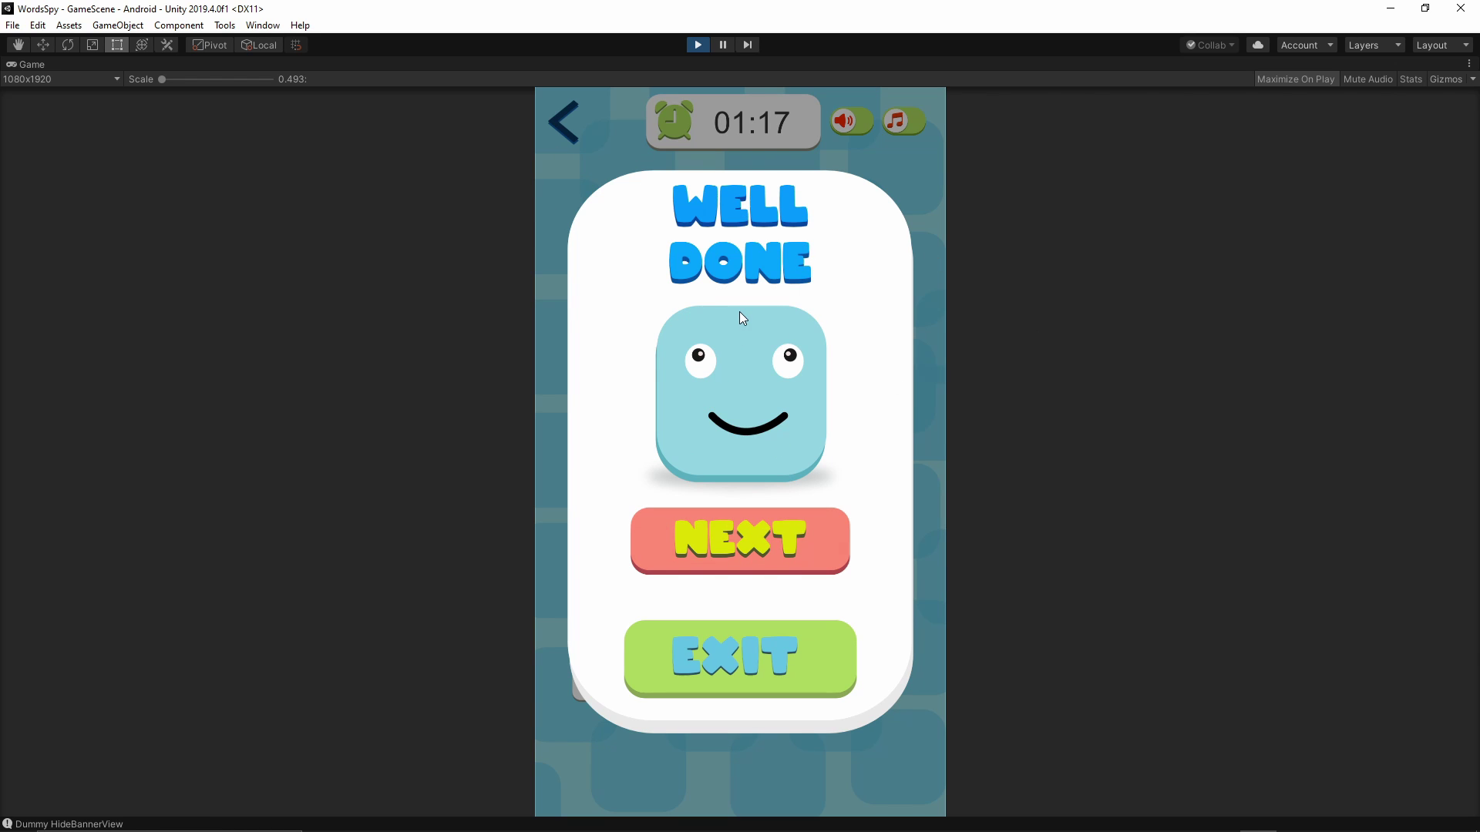
left_click(727, 537)
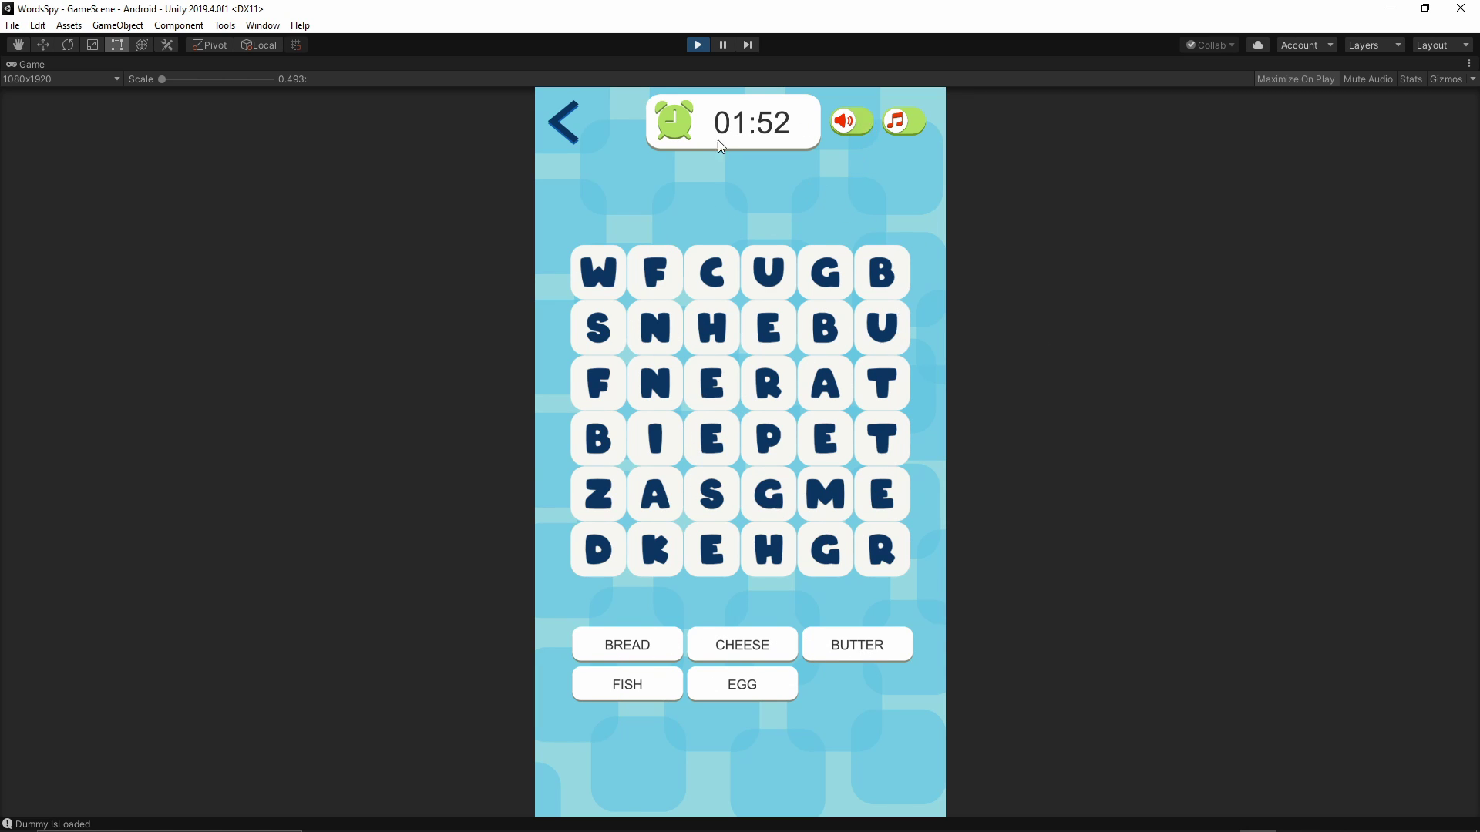
Mute the game music, trace BUTTER down the last column, then return to the categories
left_click(899, 126)
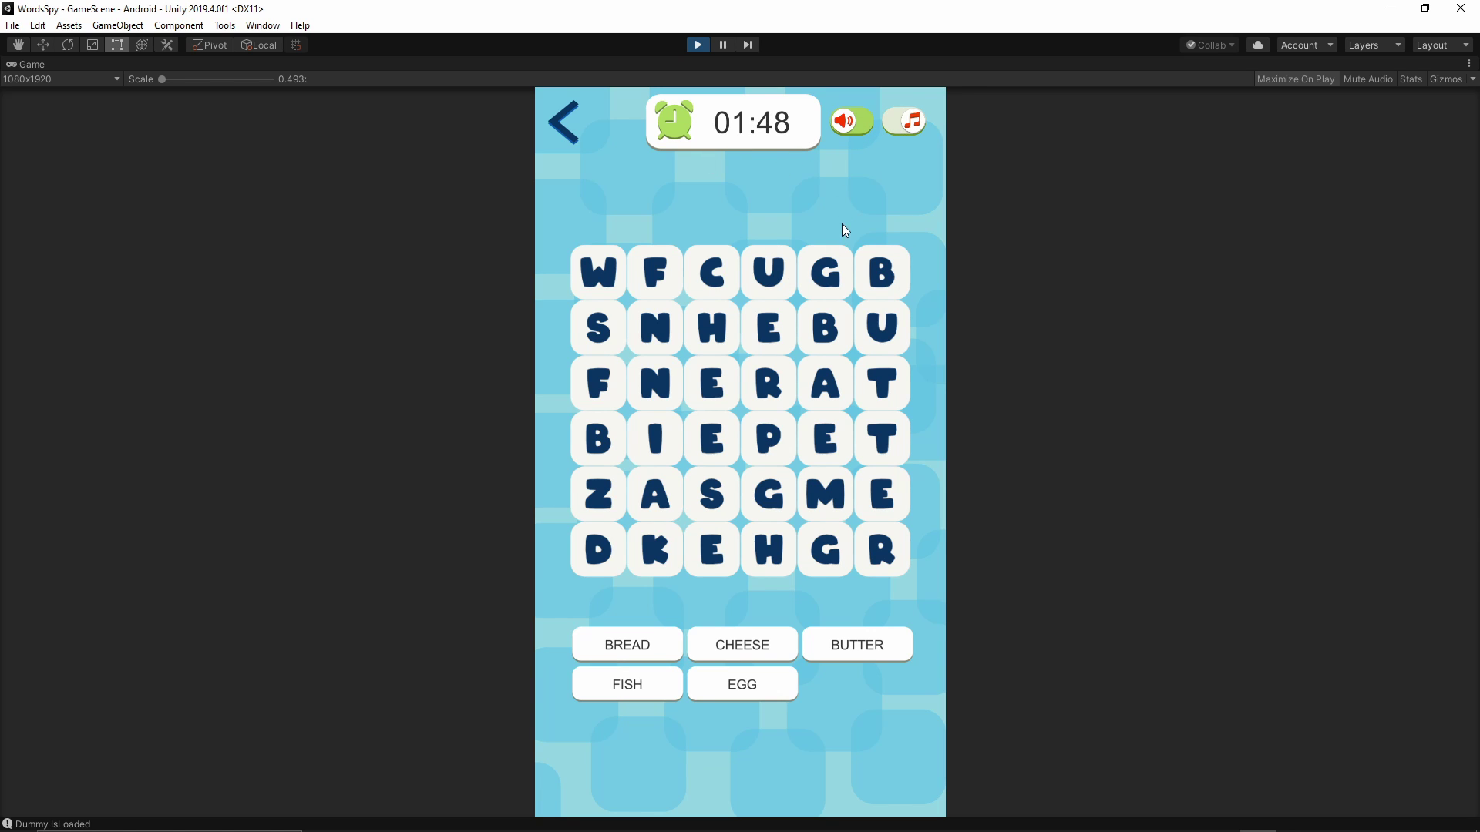
left_click_drag(882, 272, 880, 559)
left_click_drag(826, 271, 823, 444)
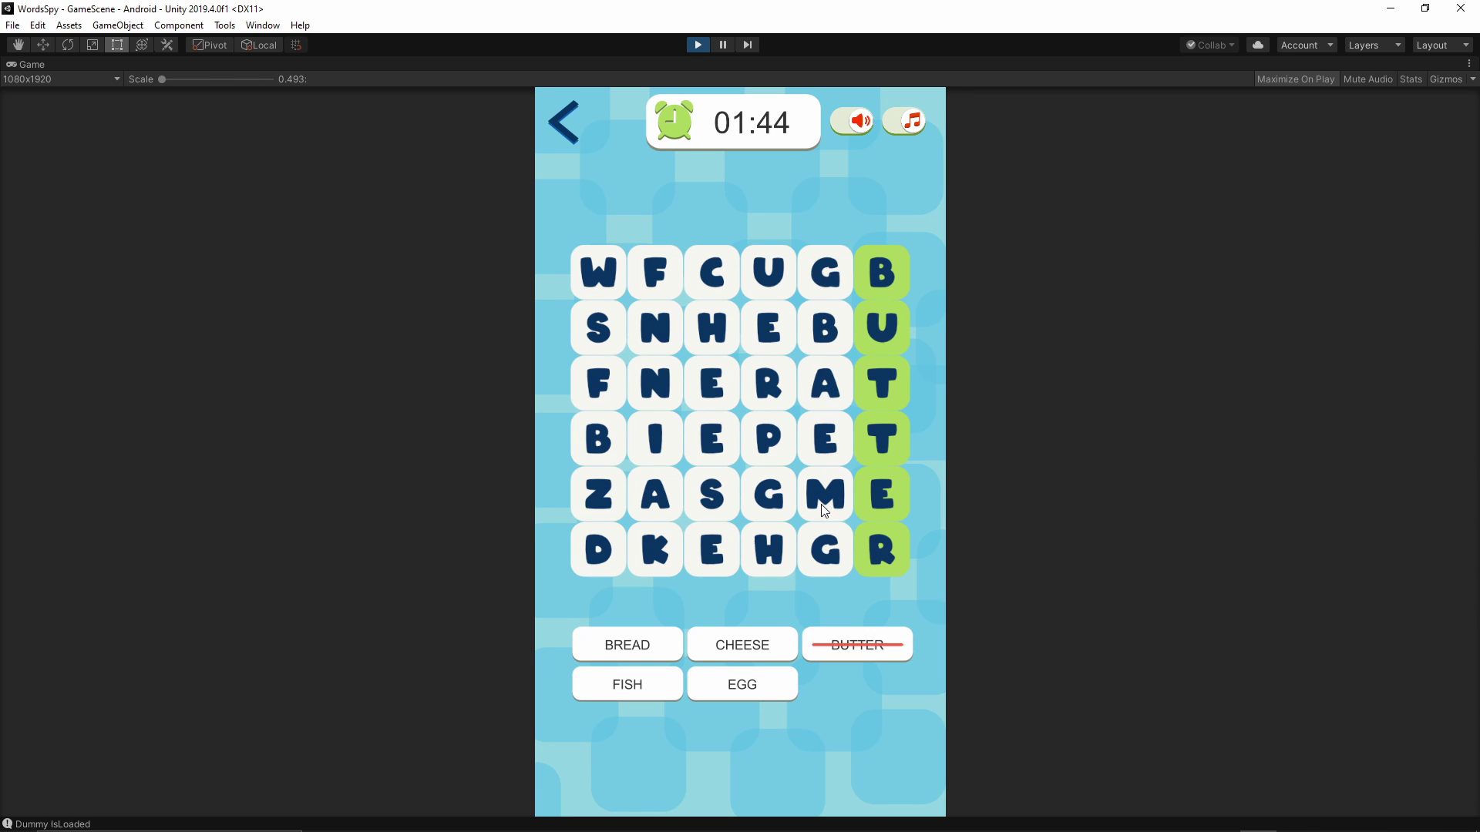
left_click(565, 123)
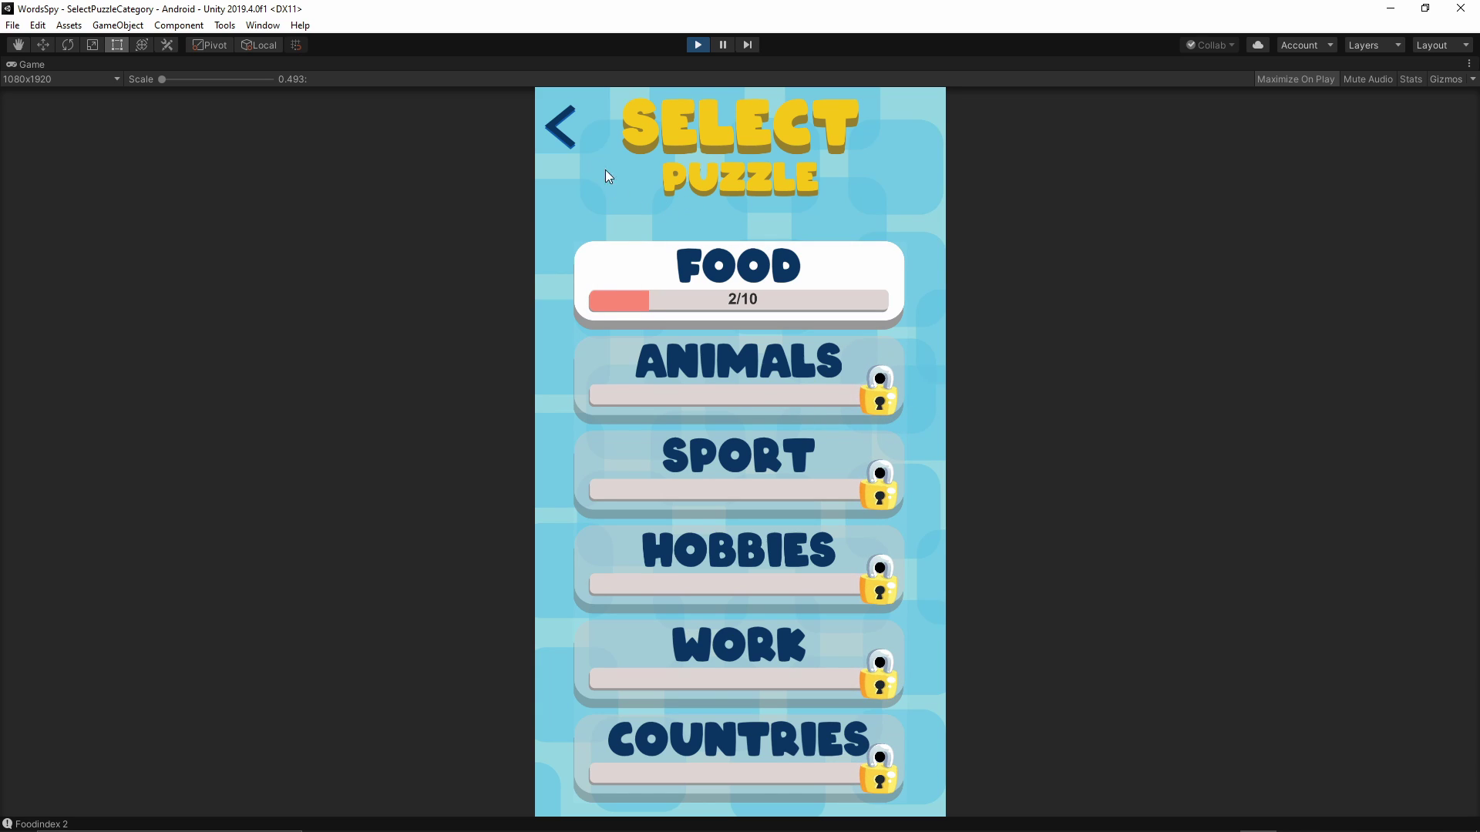
Return to the main menu, toggle sound on and back off in Settings, and go back
left_click(559, 128)
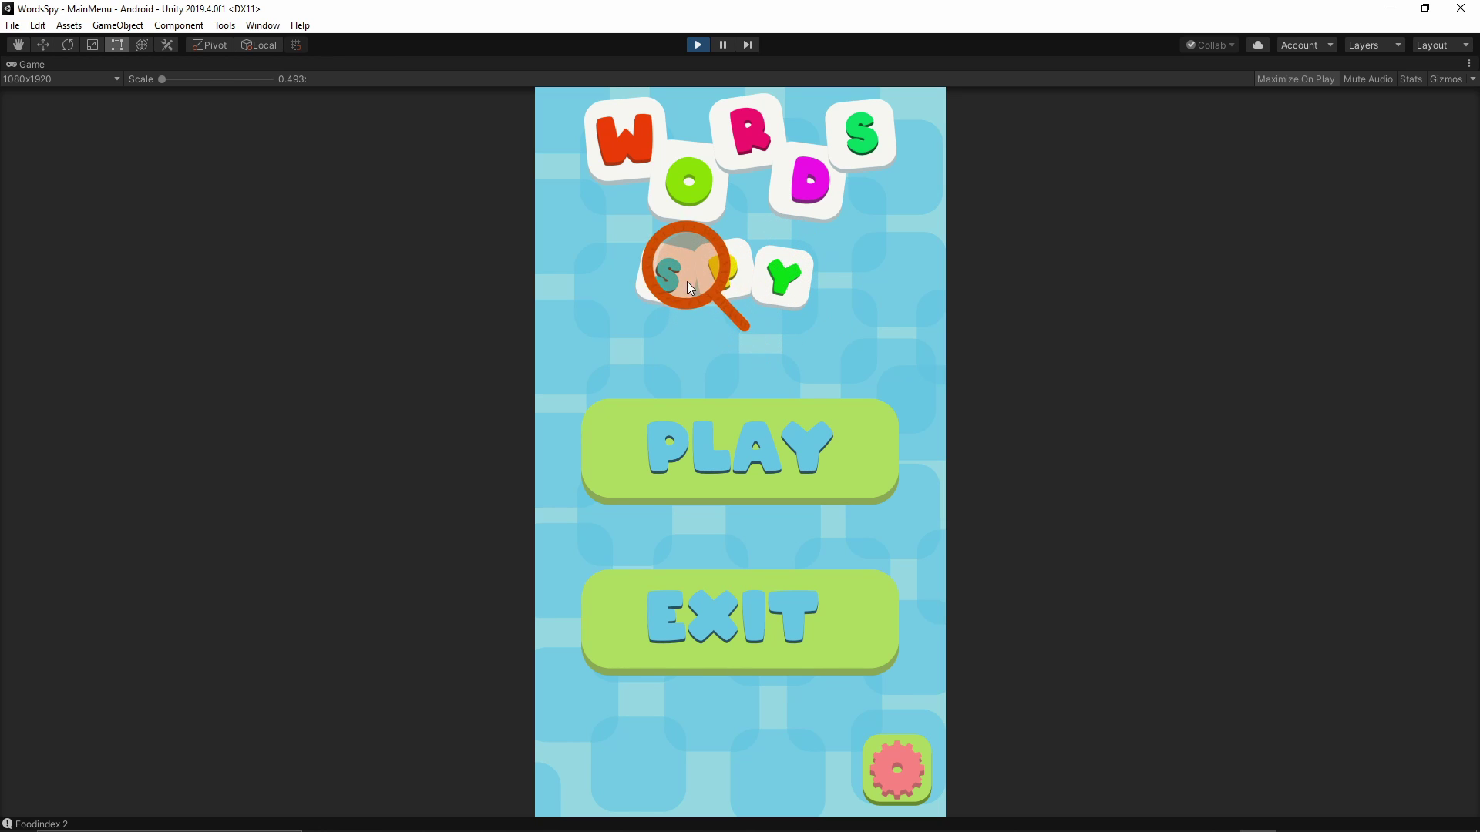
left_click(770, 451)
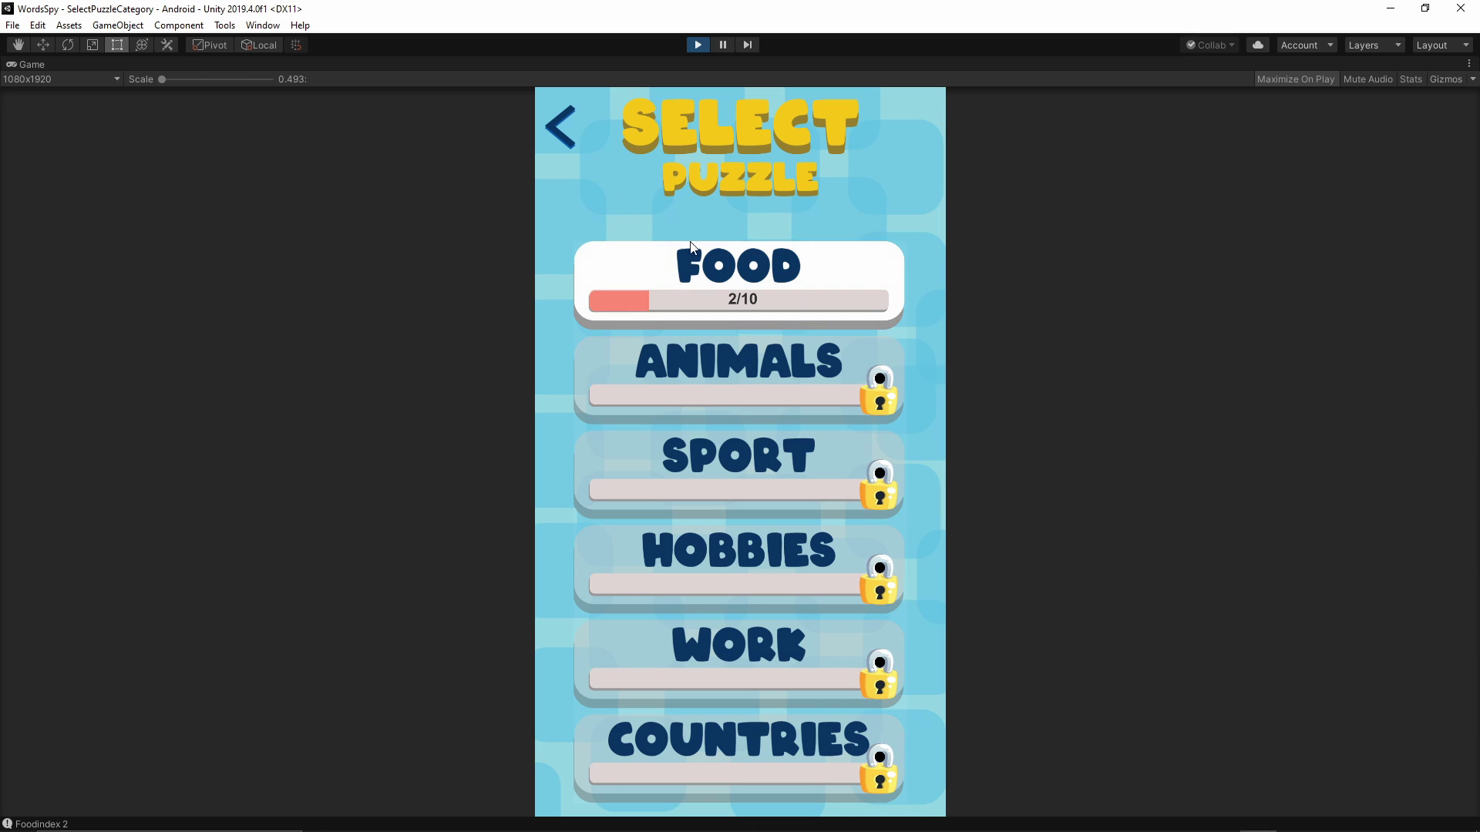
left_click(558, 124)
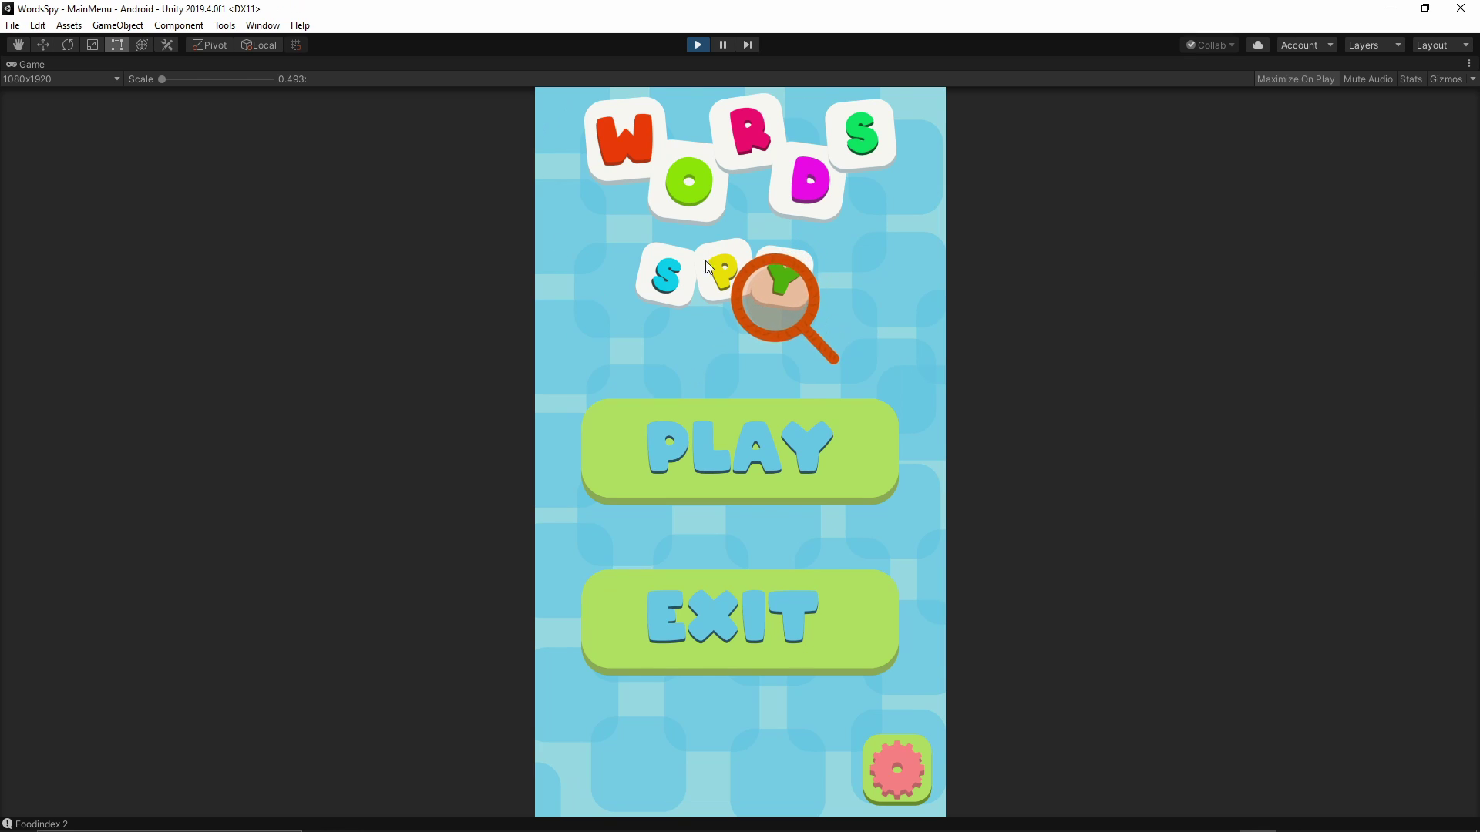
left_click(913, 767)
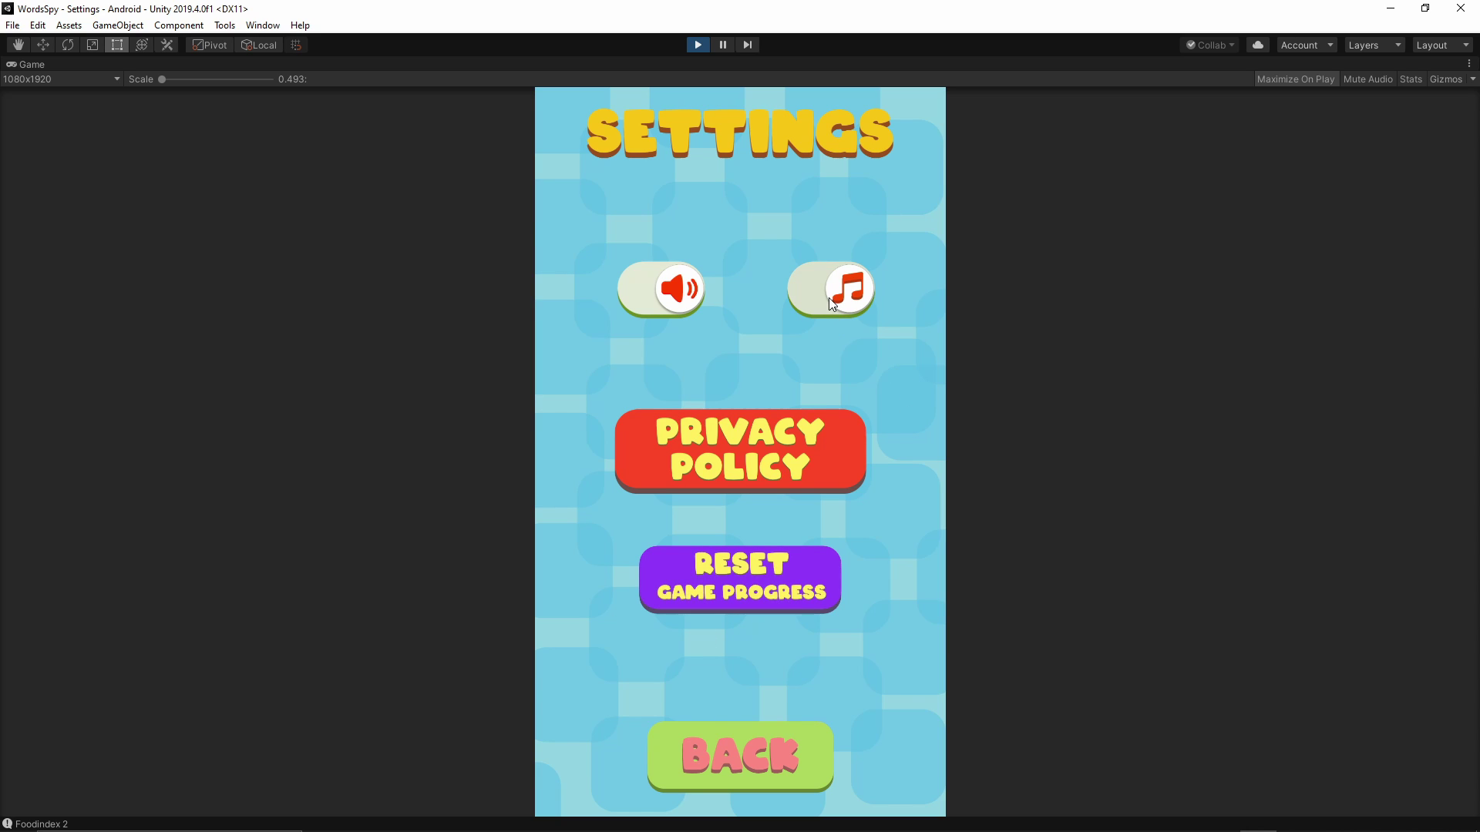
left_click(648, 297)
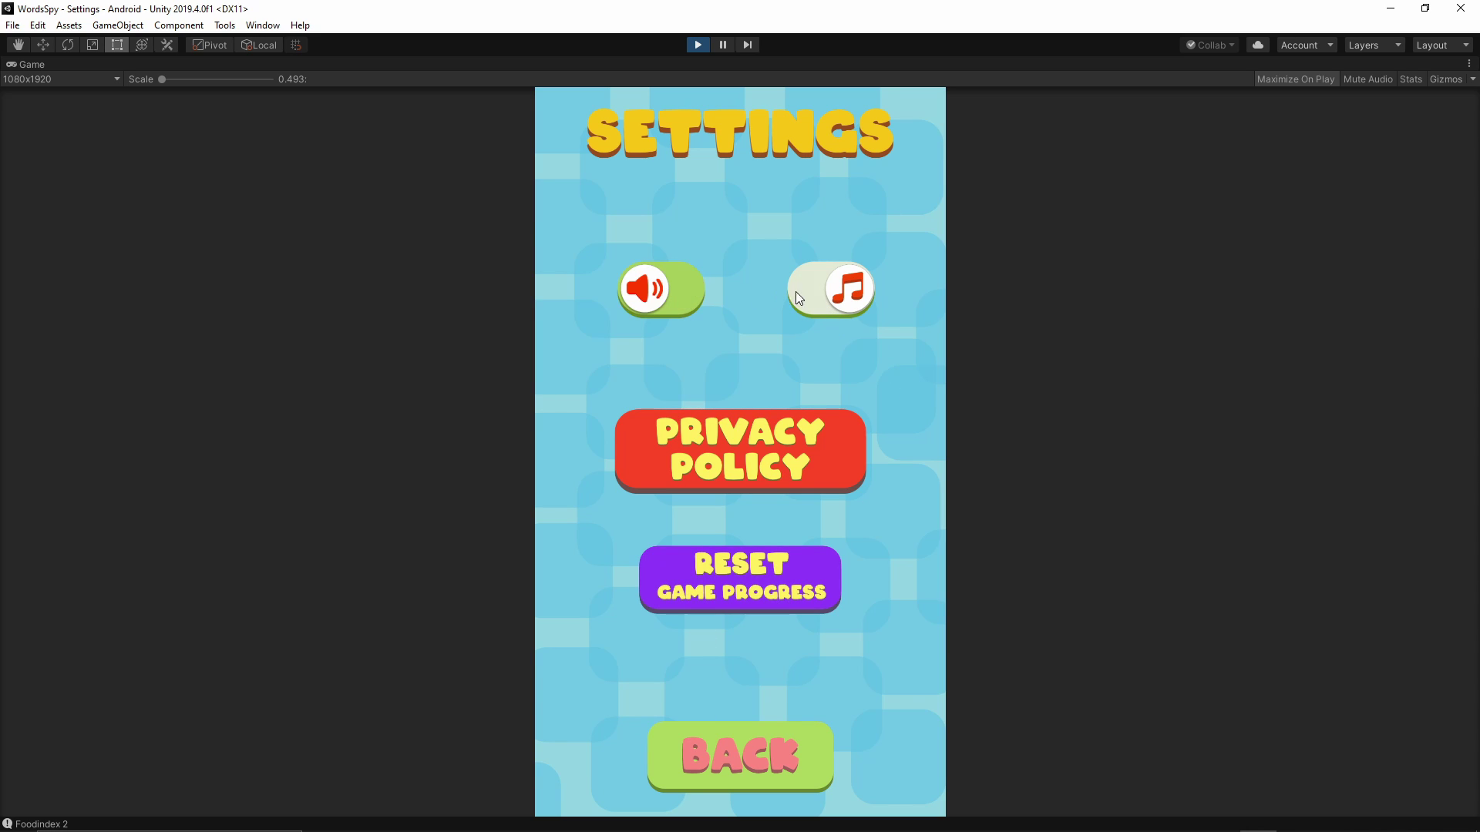
left_click(647, 299)
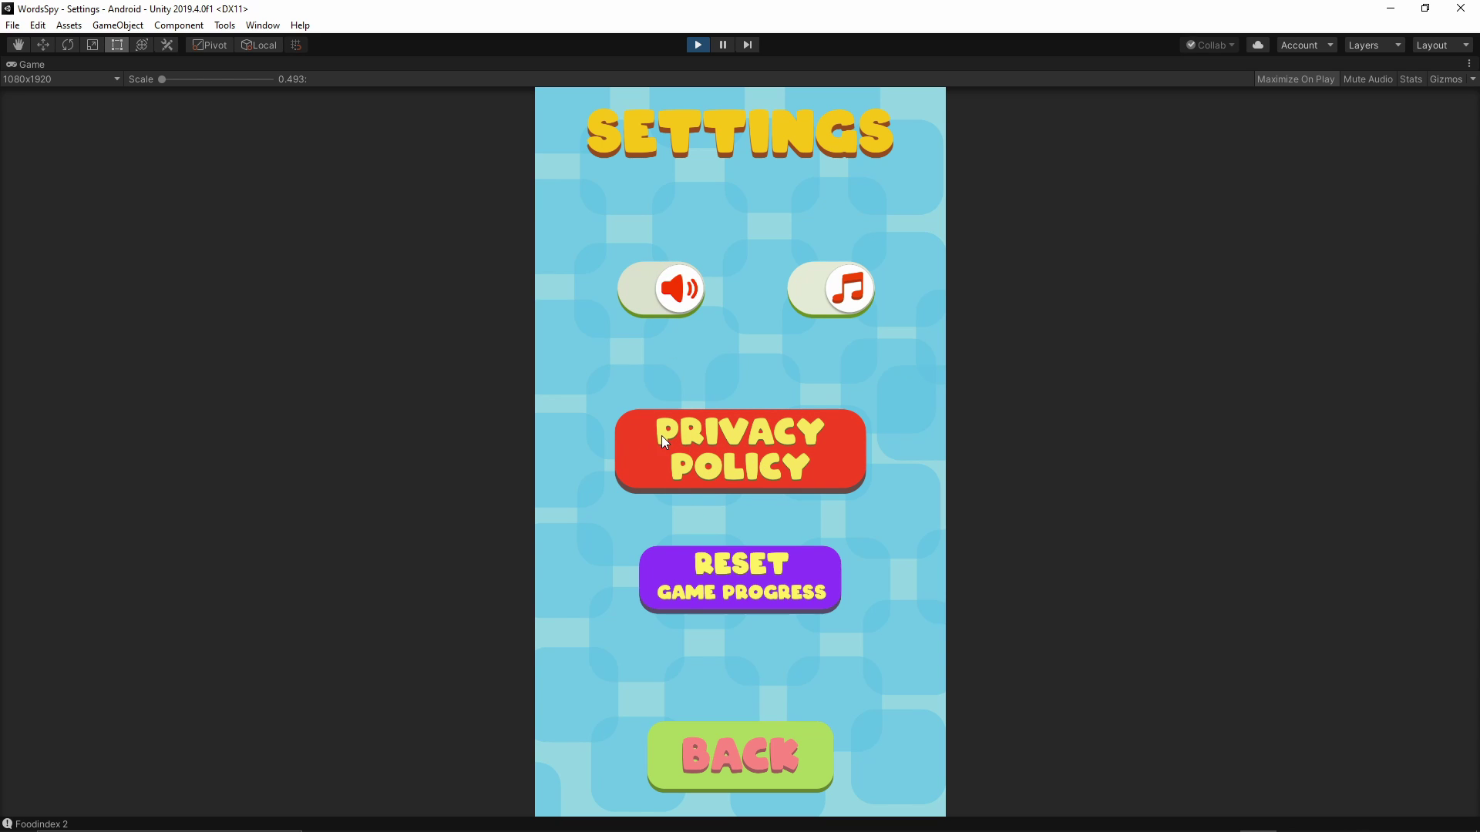
left_click(763, 763)
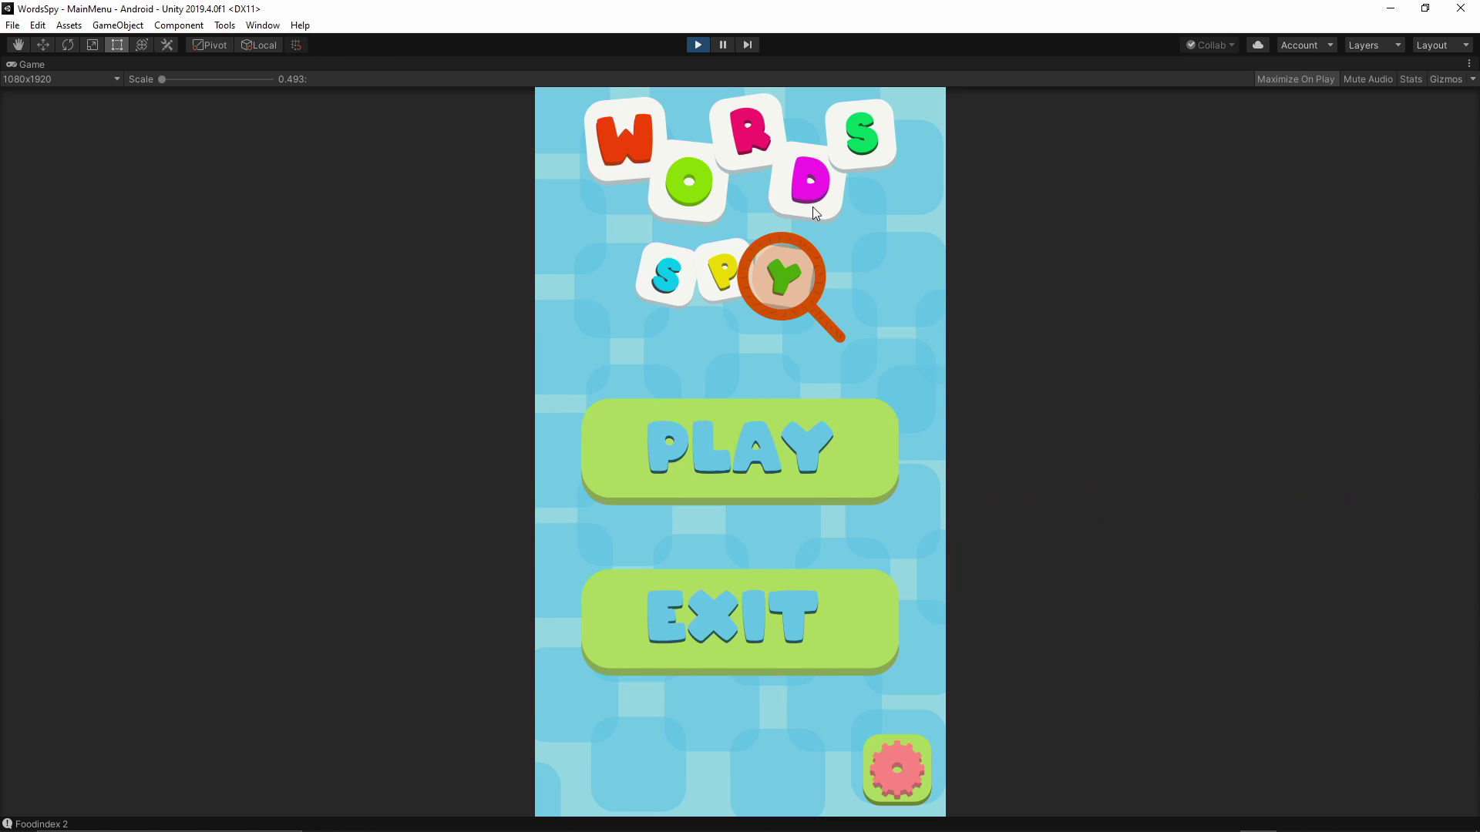
Stop the game and browse to the Resources/Data/Puzzles/Countries folder
left_click(699, 45)
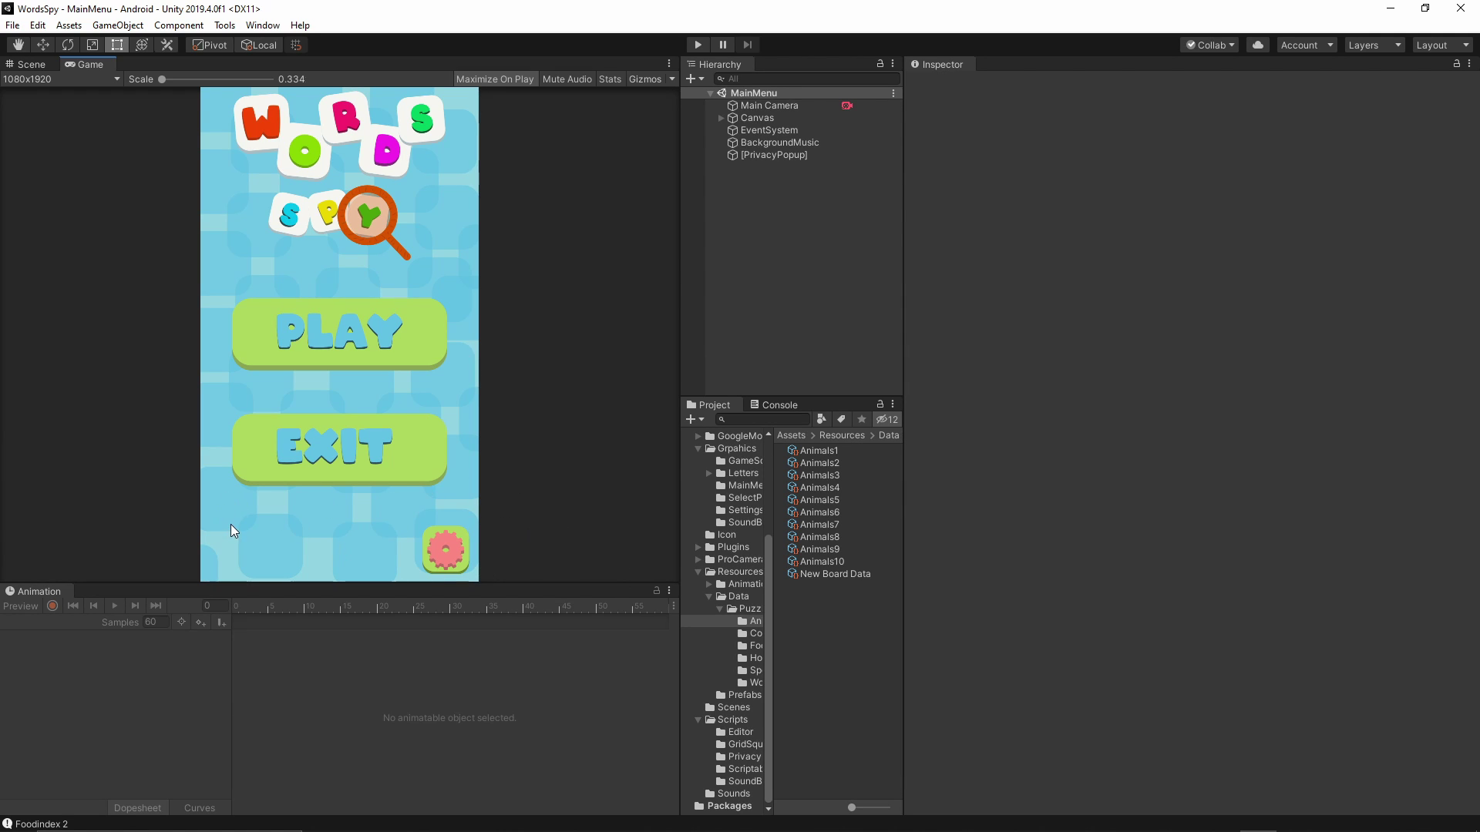
left_click(754, 610)
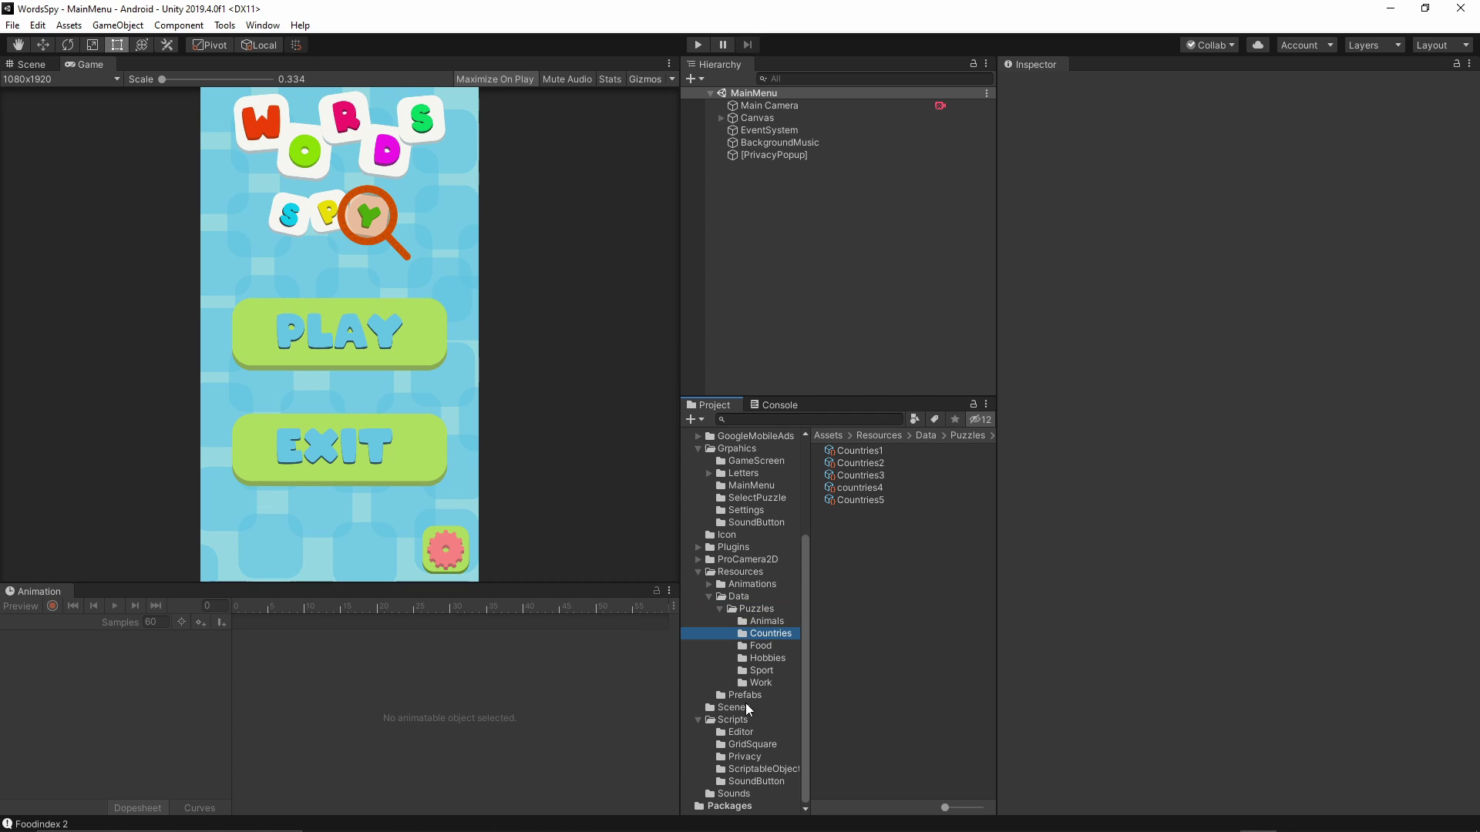
Select Countries1 and review its 150-second max game time and country words like NORWAY
left_click(863, 449)
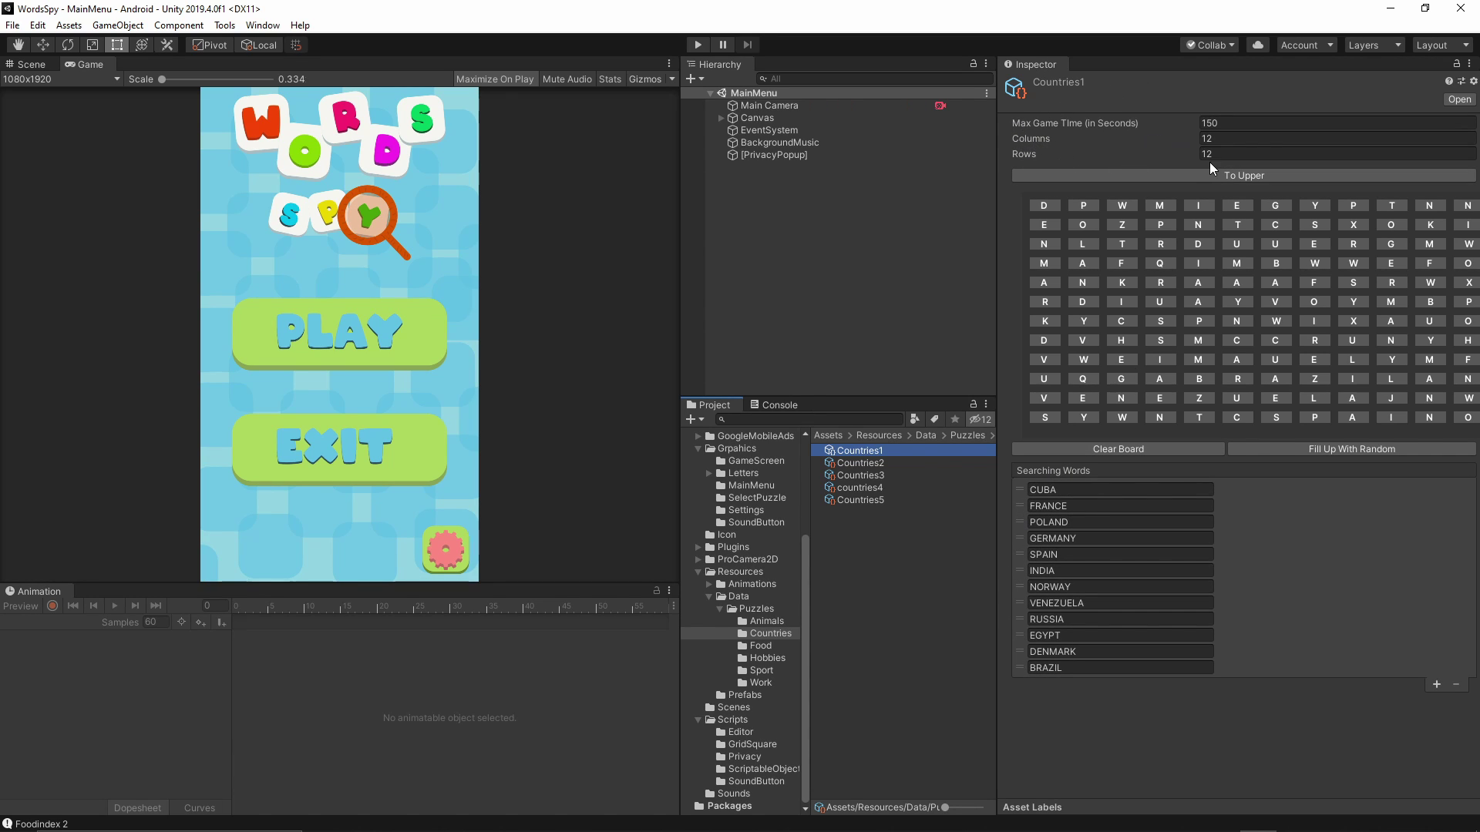
left_click(1200, 123)
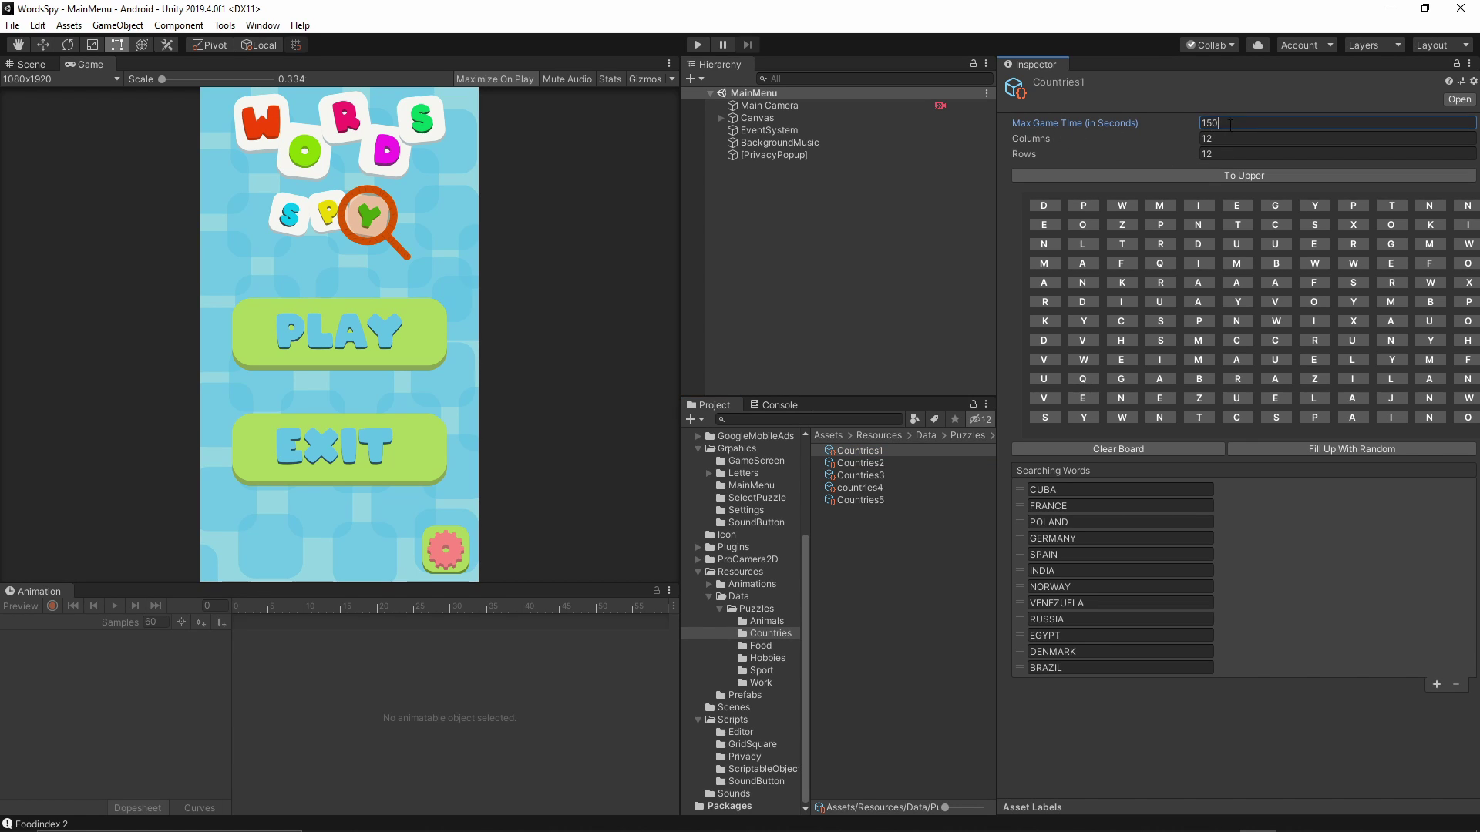
left_click(1351, 587)
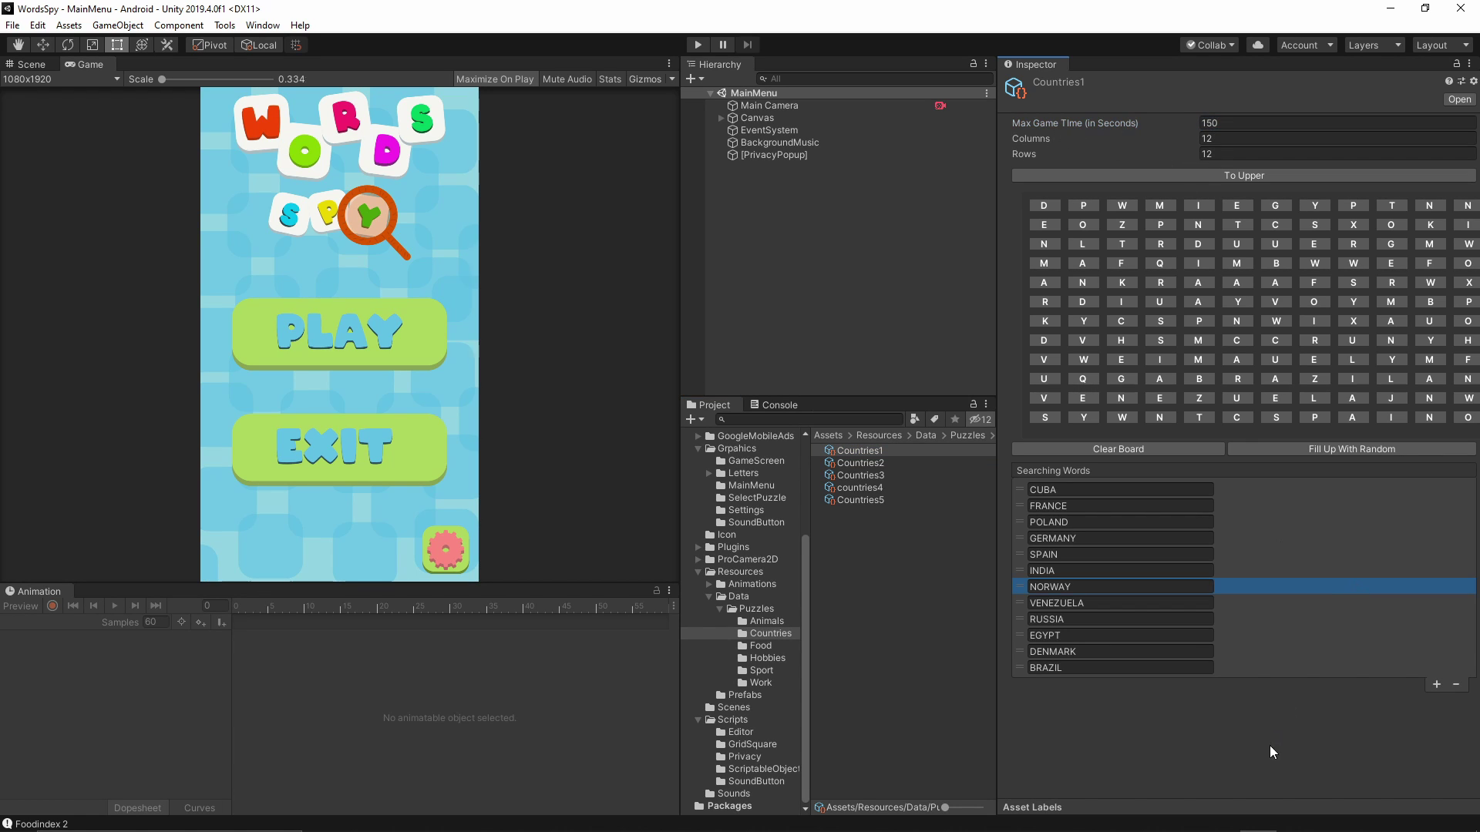
Create a Board Data asset in the Countries folder, keeping the name New Board Data
right_click(857, 555)
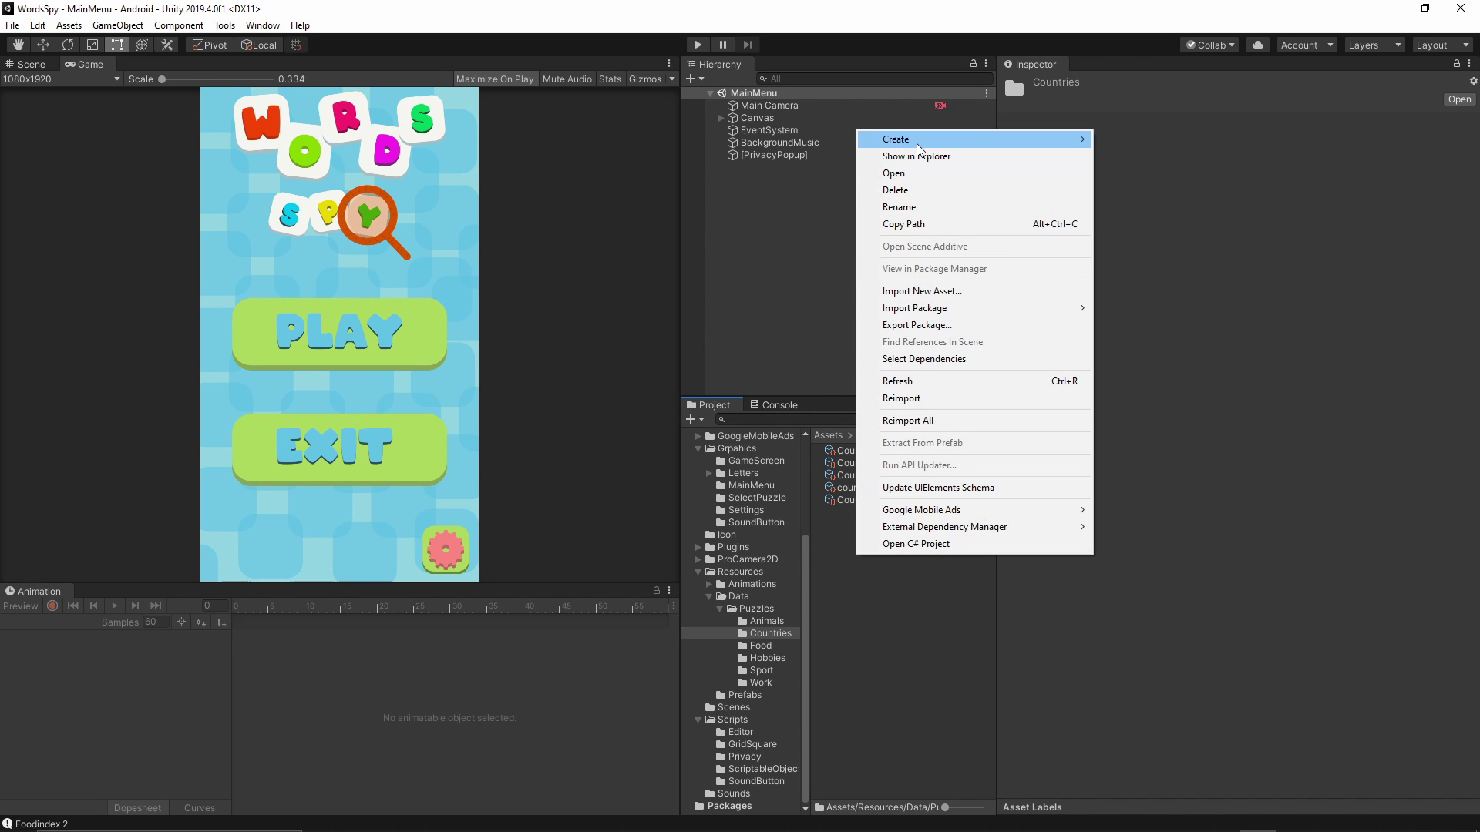
mouse_move(919, 149)
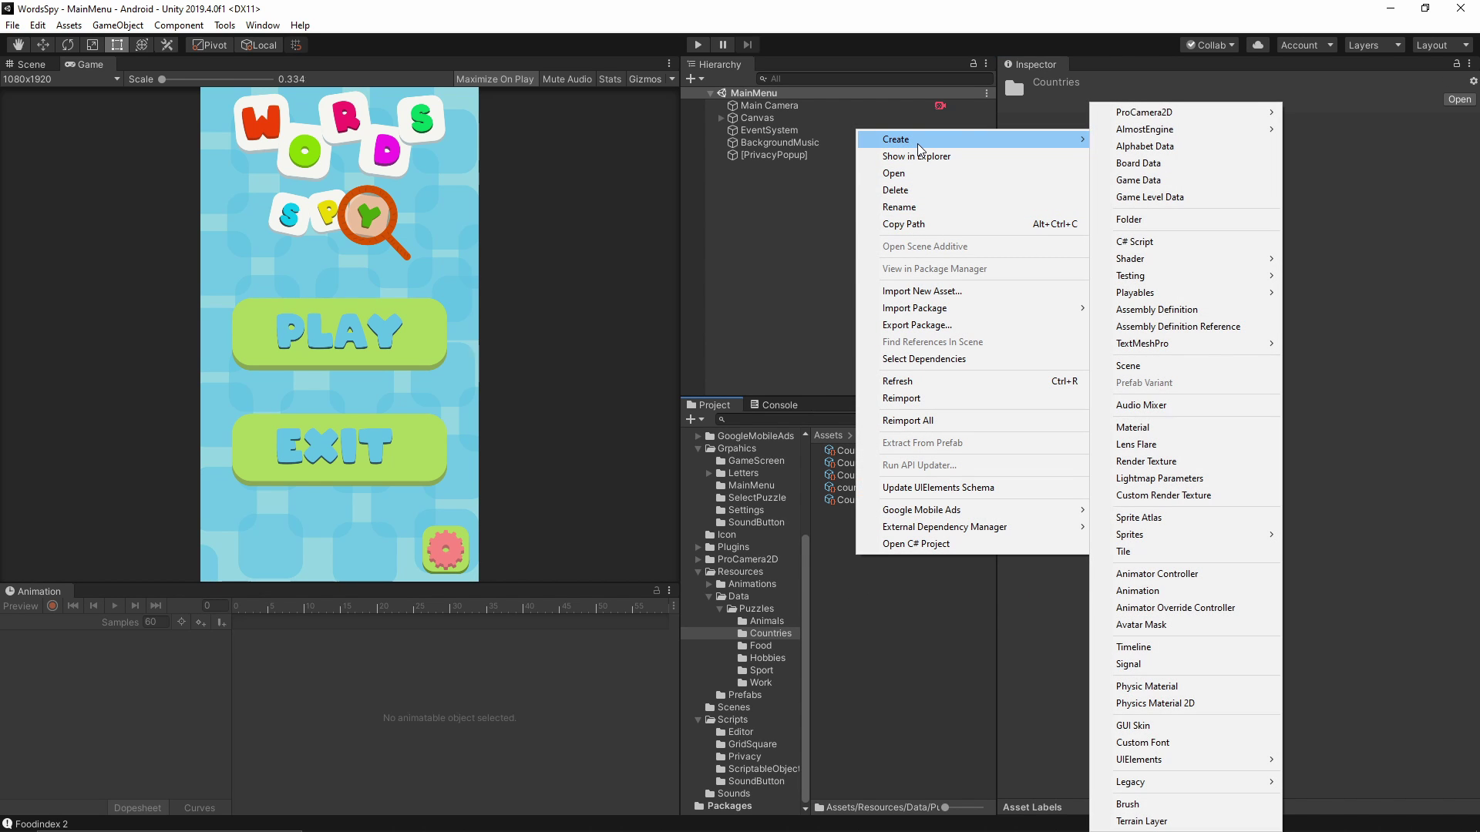
left_click(1166, 167)
left_click(833, 515)
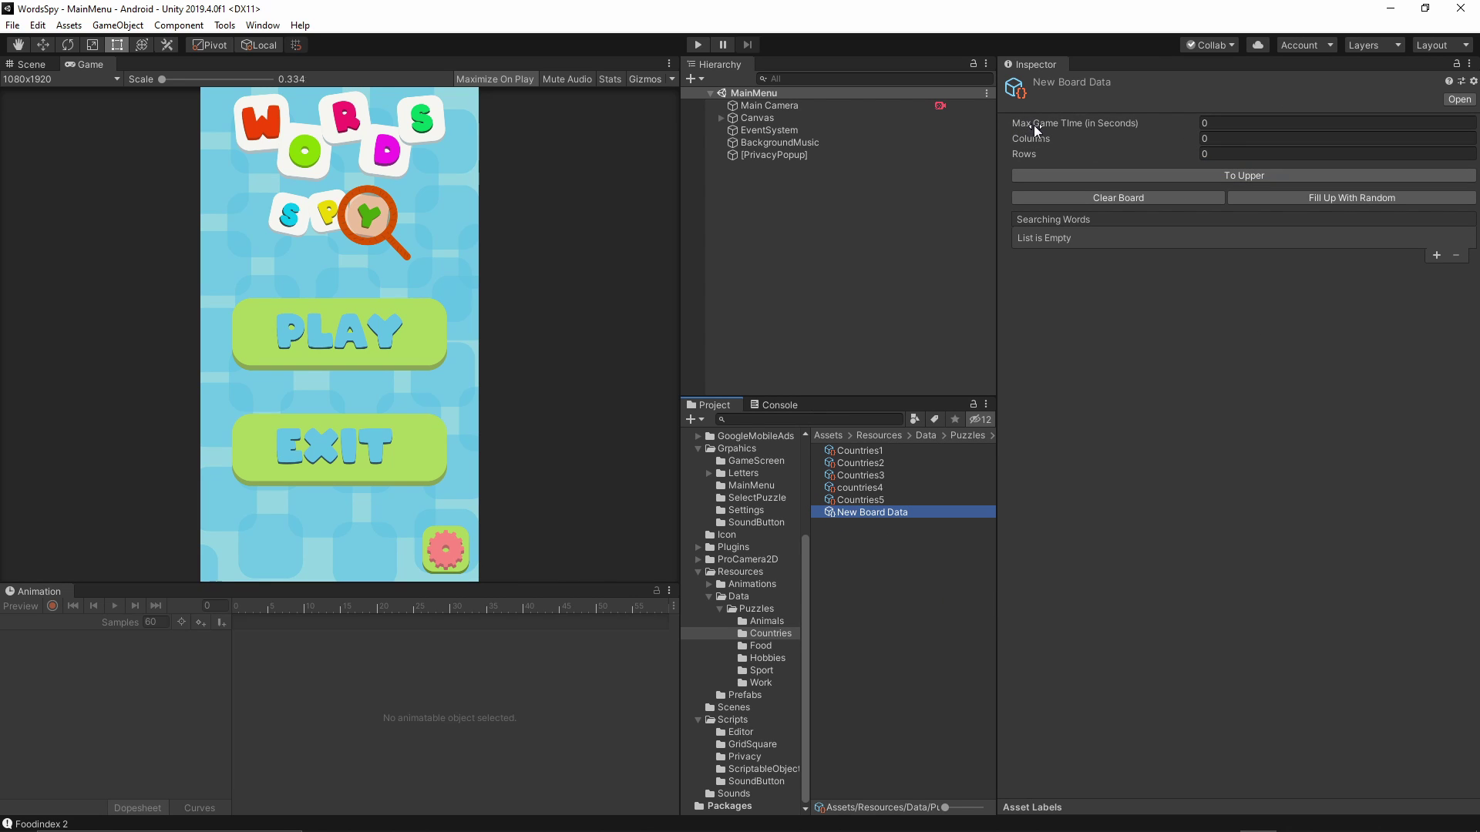
Set Max Game Time to 60 and the grid to 10 columns by 10 rows
left_click(1204, 123)
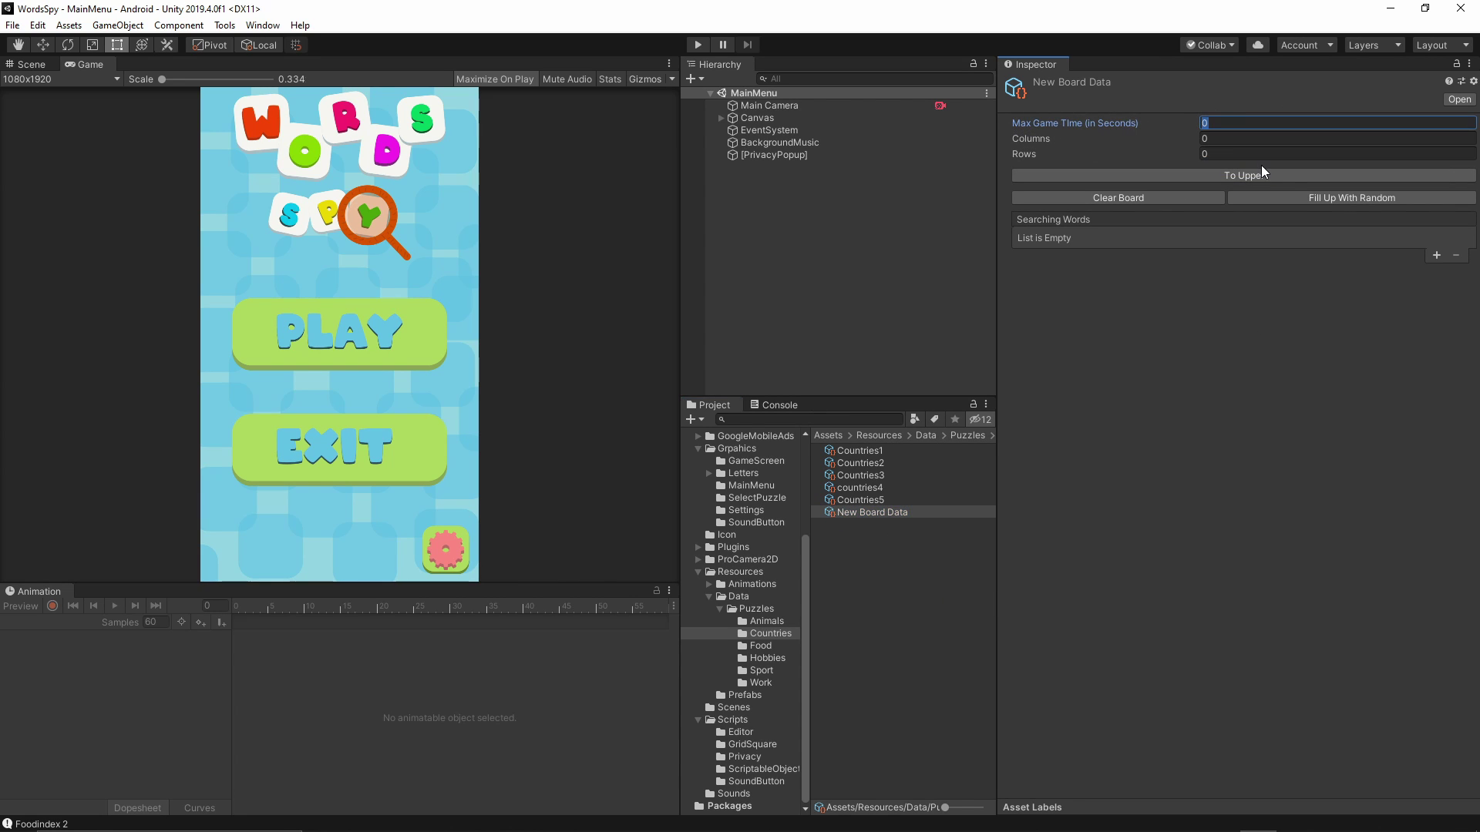
type("60")
key("Return")
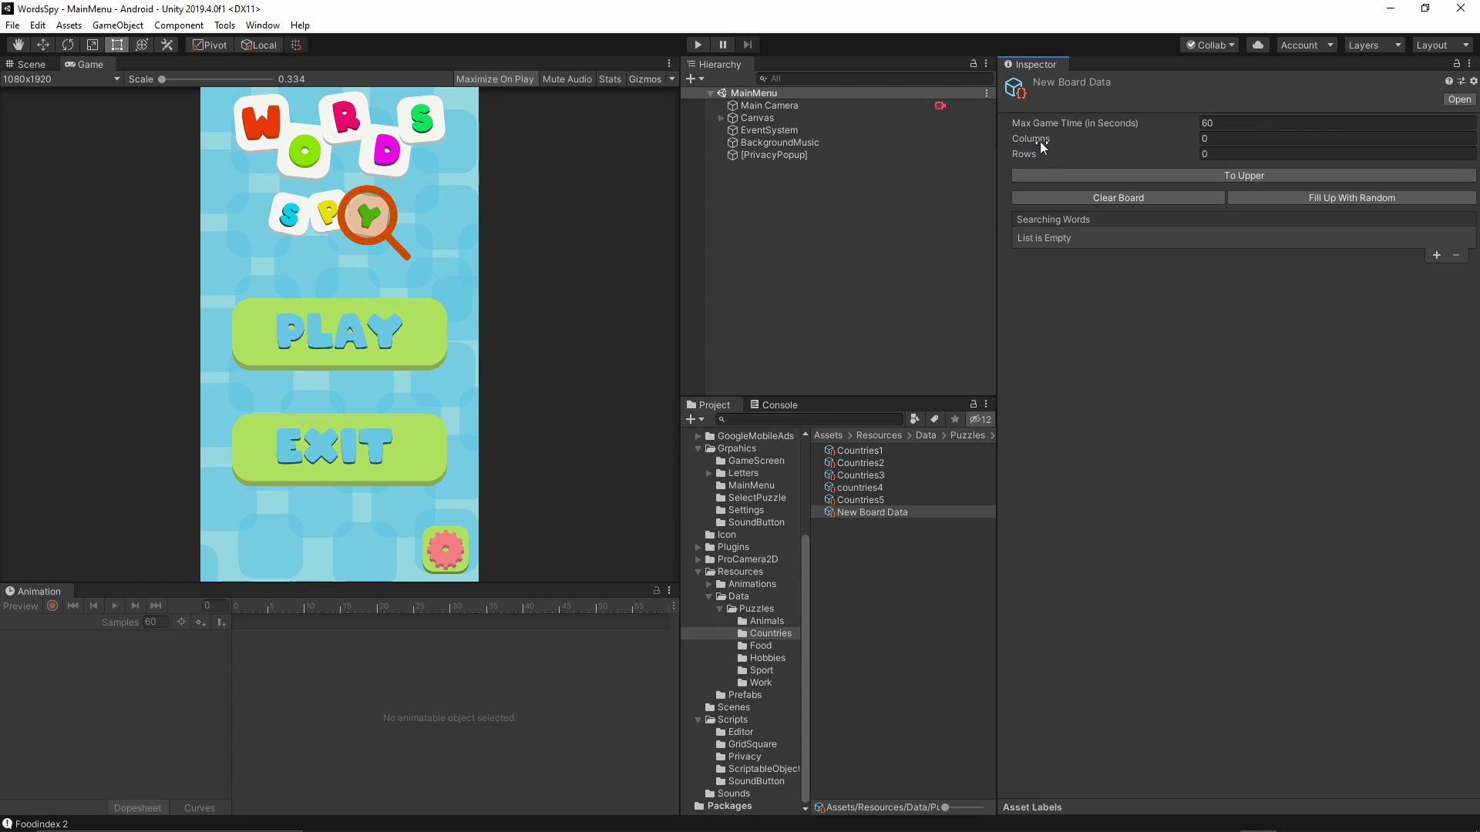
left_click(1236, 141)
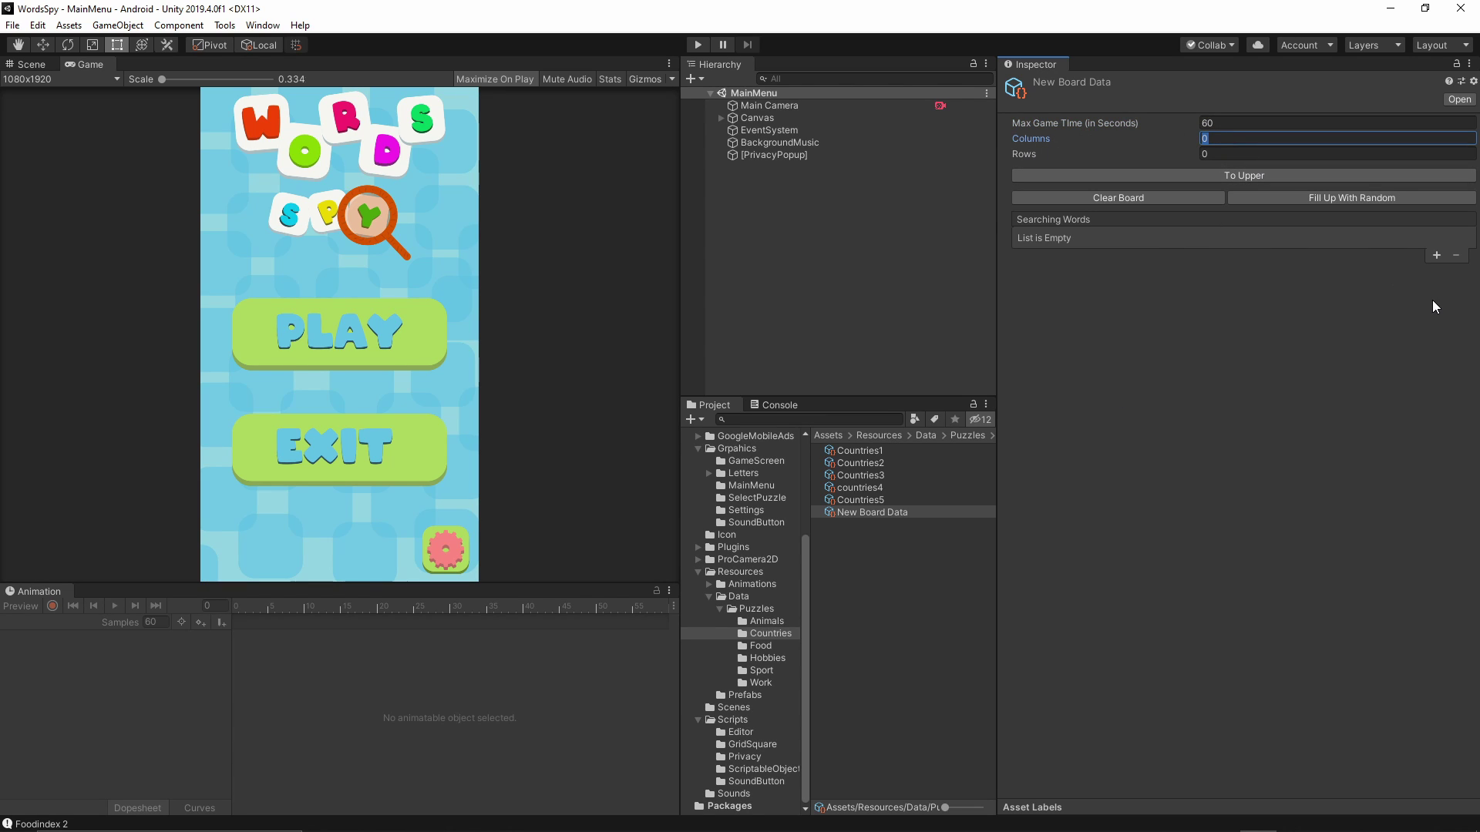
type("10")
key("Tab")
type("10")
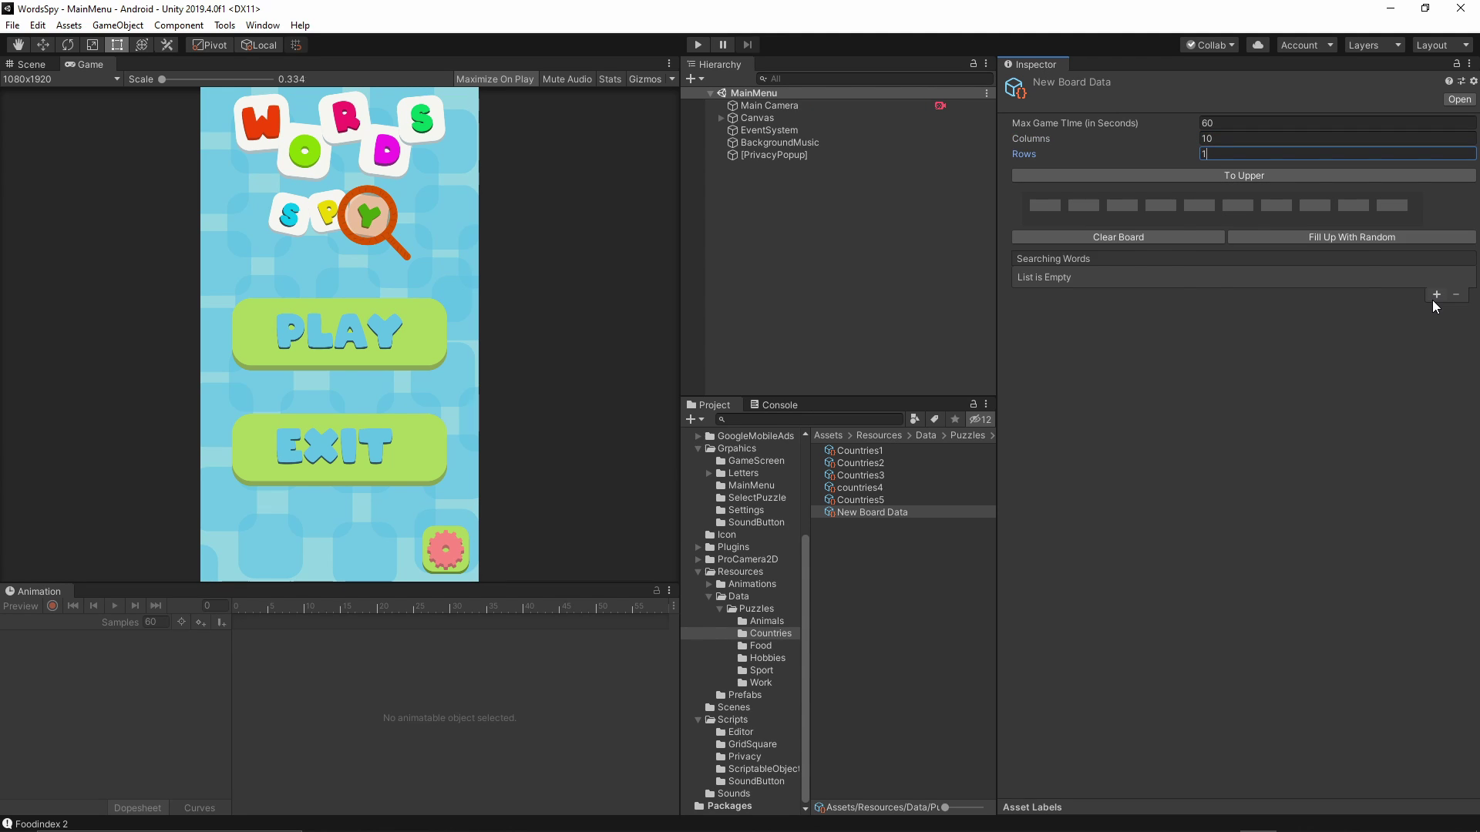
key("Return")
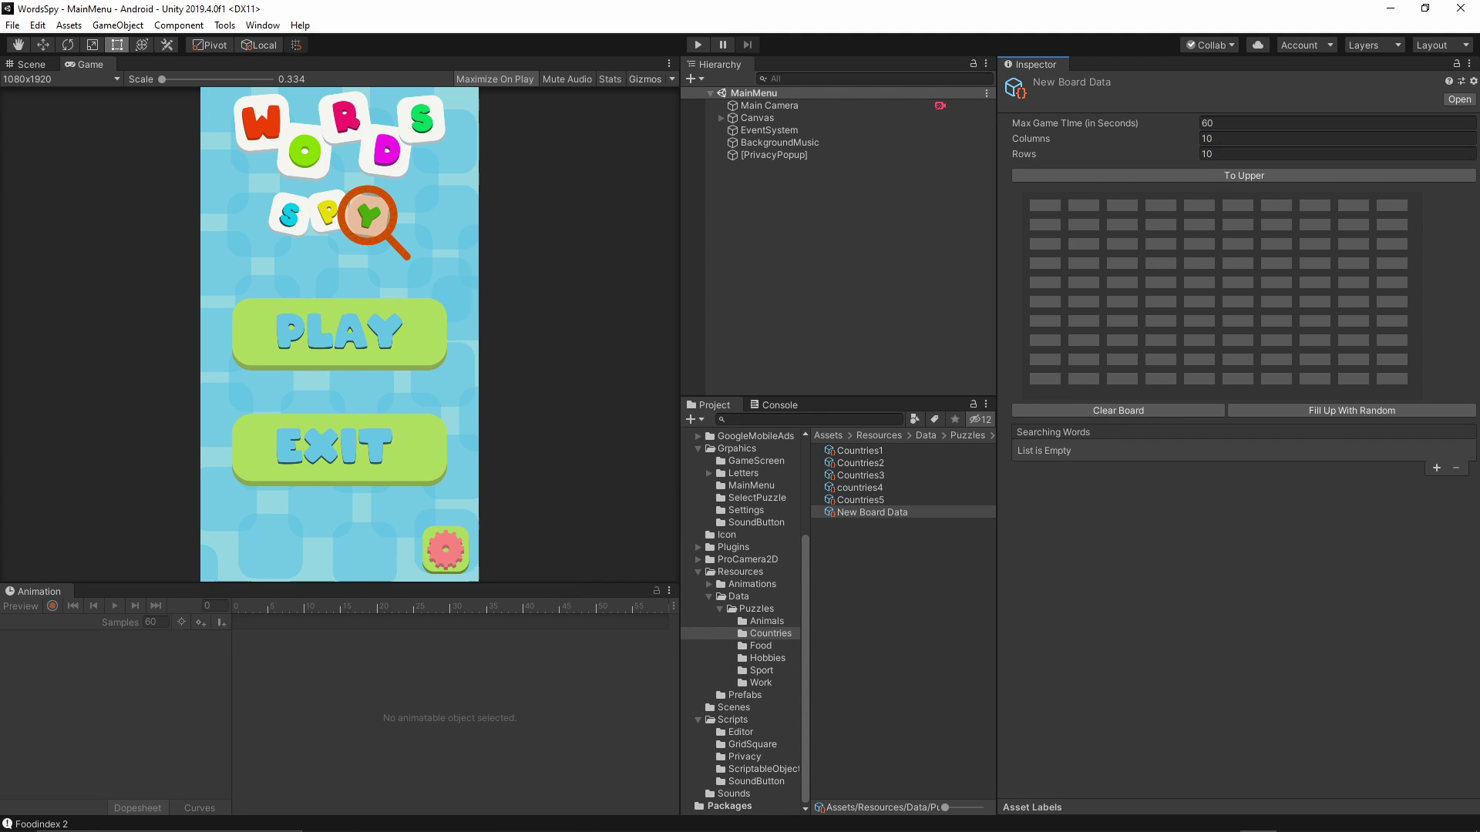
Add the search word Tutorial and spell its letters down the grid's last column
left_click(1435, 469)
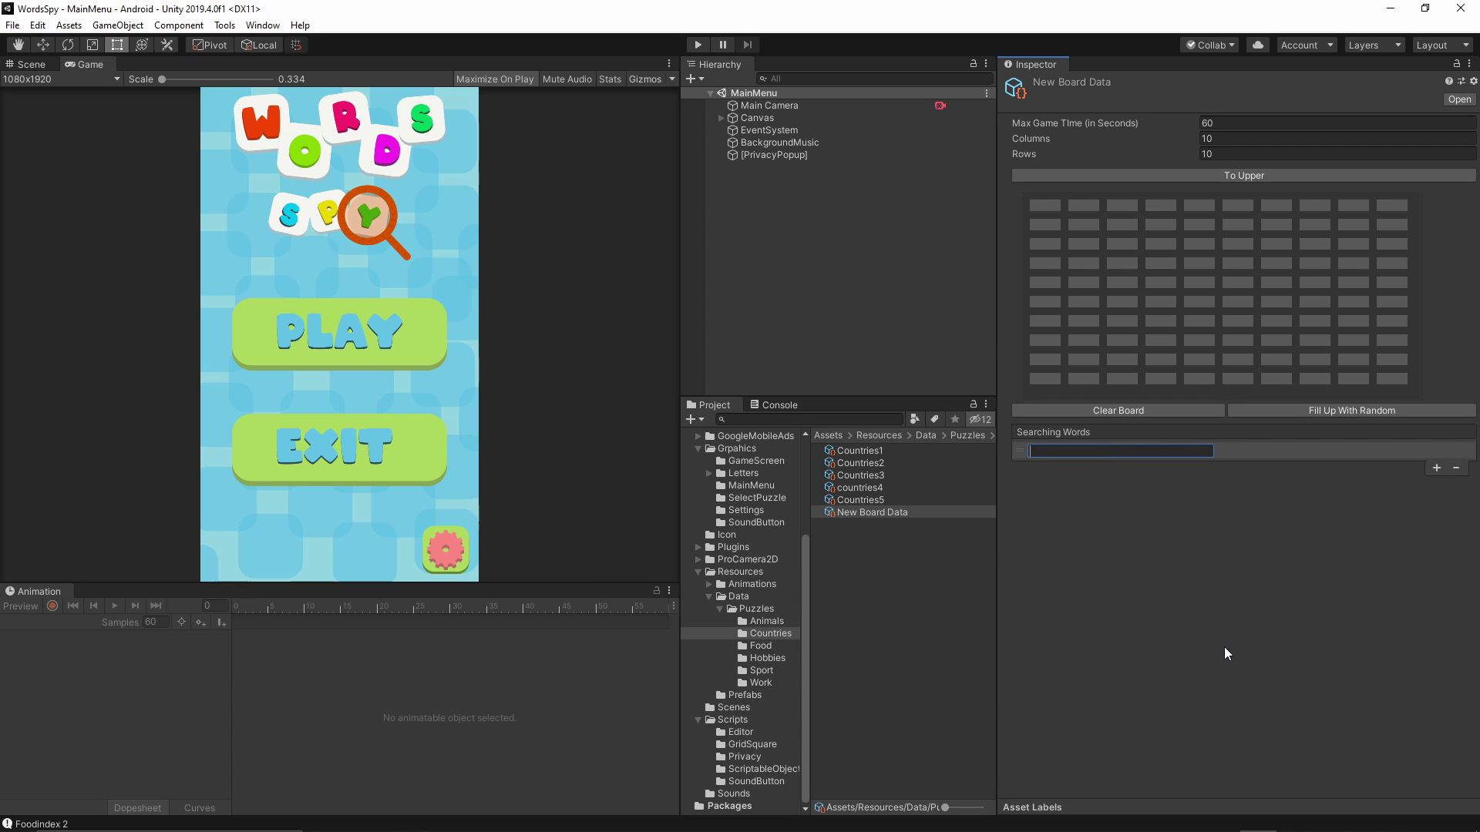
type("Tutorial")
key("Return")
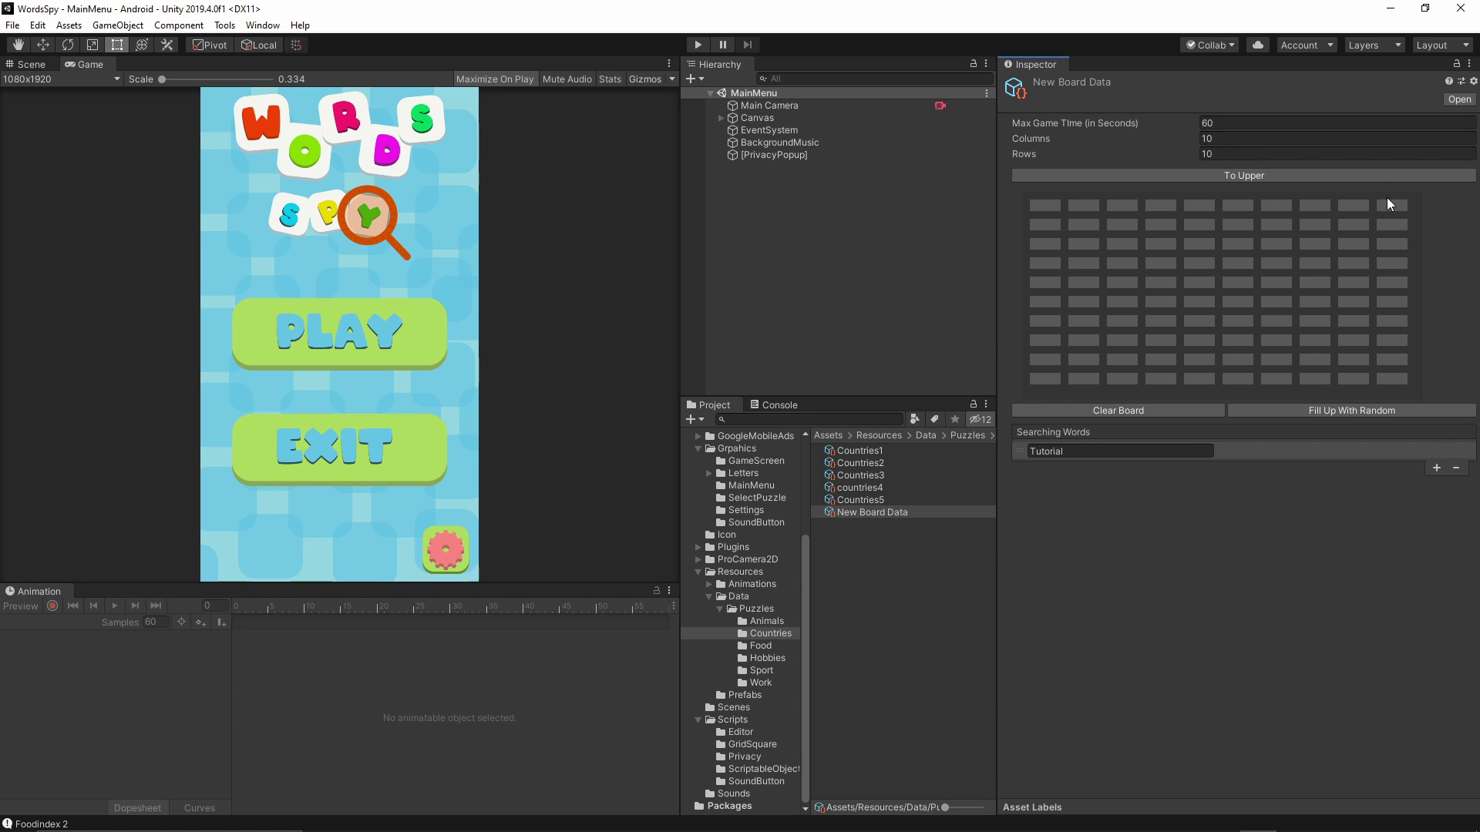
type("t")
left_click(1398, 225)
type("utoria")
left_click(1391, 340)
type("l")
Convert the grid to uppercase, fill the empty cells with random letters, and reselect the board
left_click(1230, 178)
left_click(1320, 412)
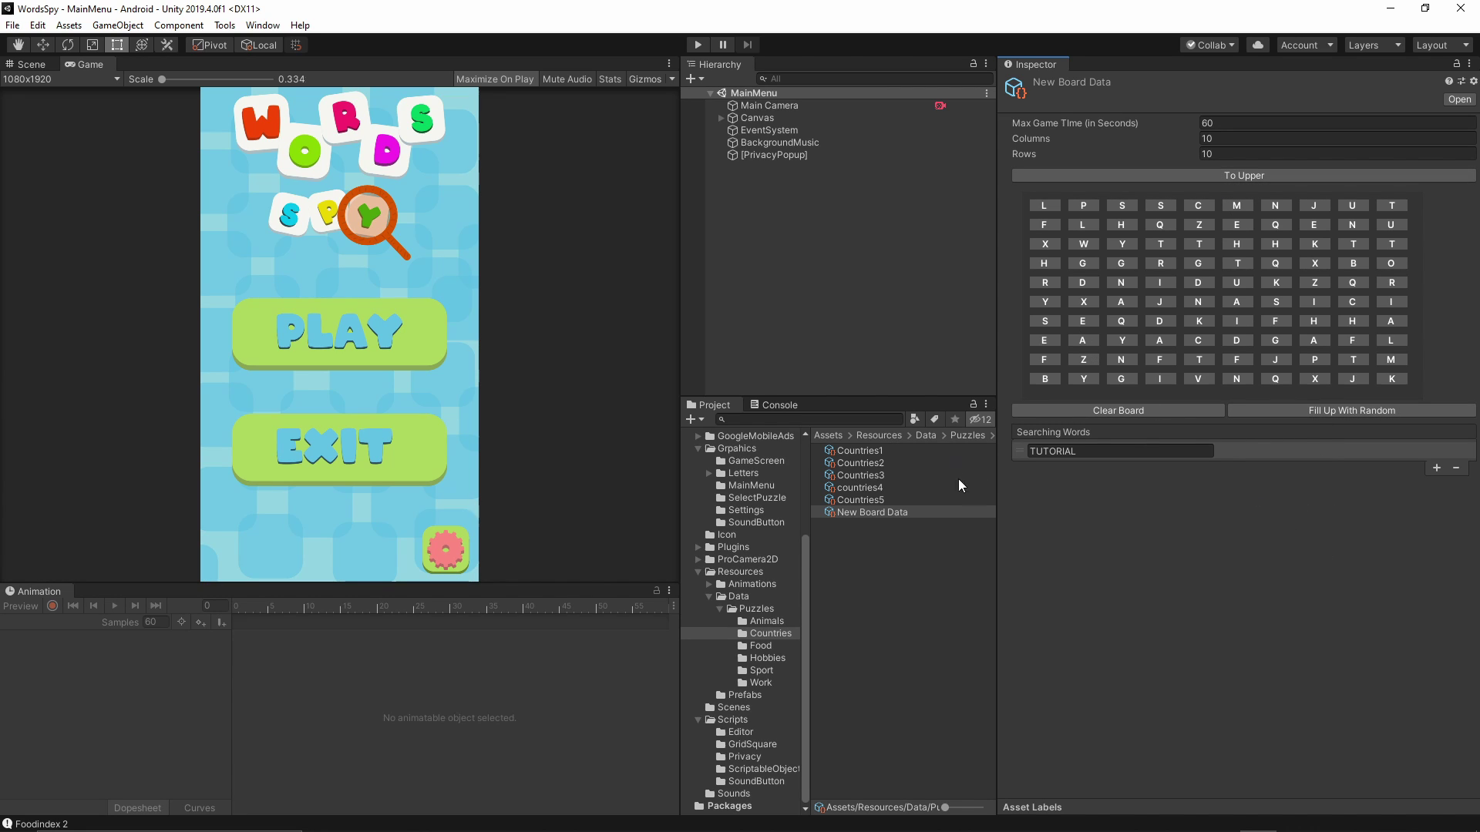
left_click(954, 571)
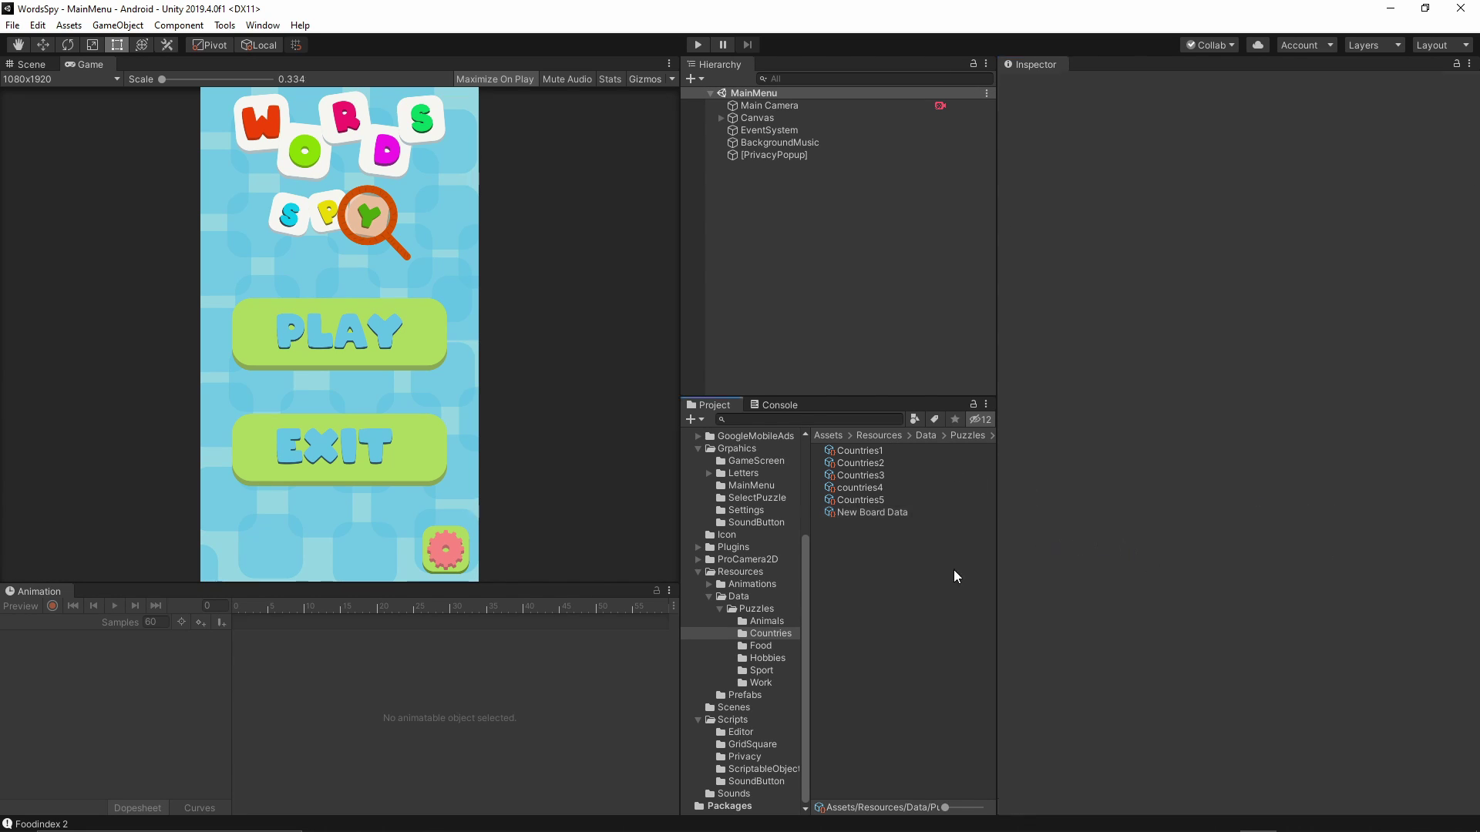
left_click(878, 512)
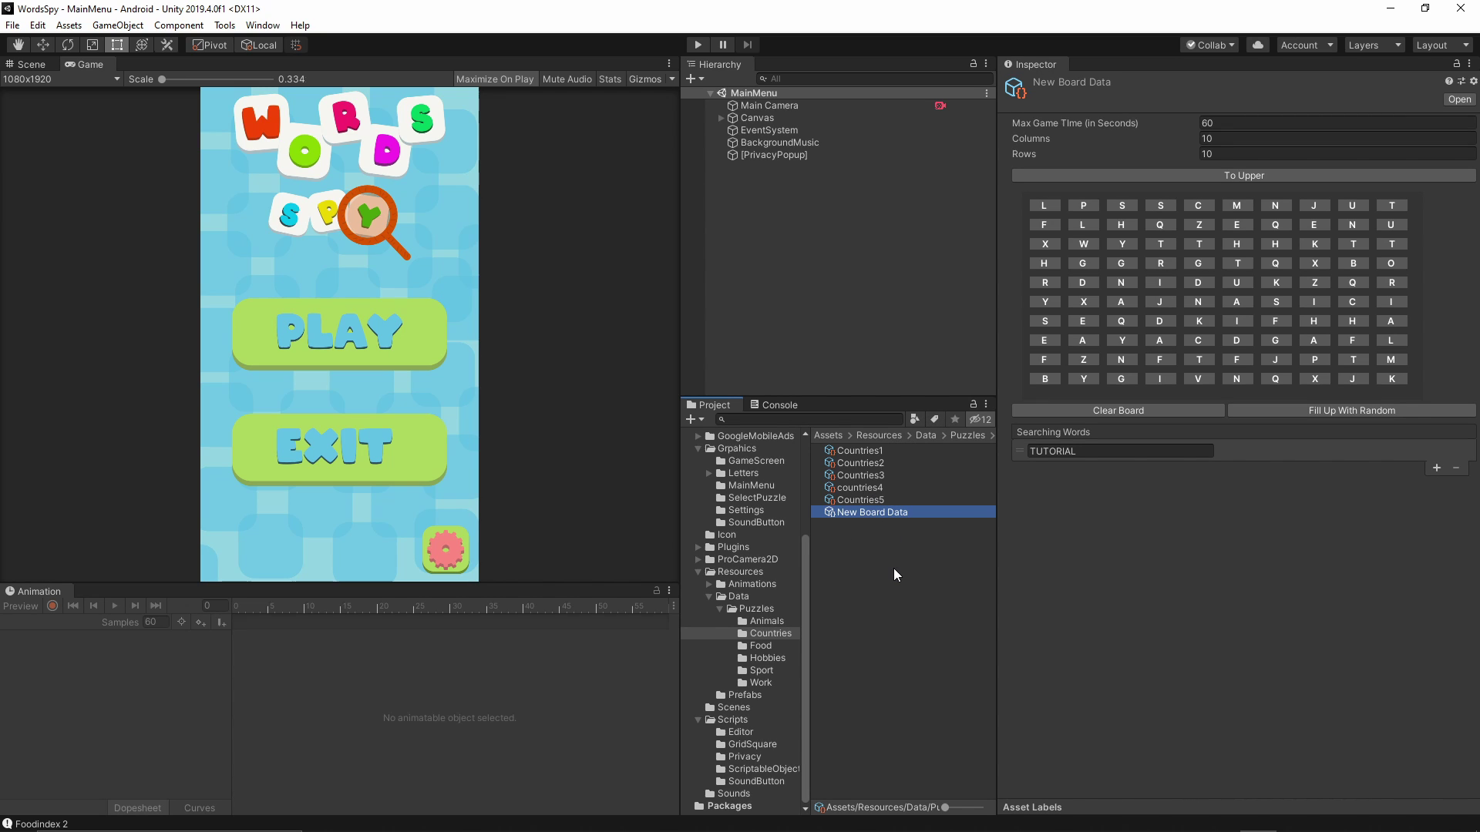